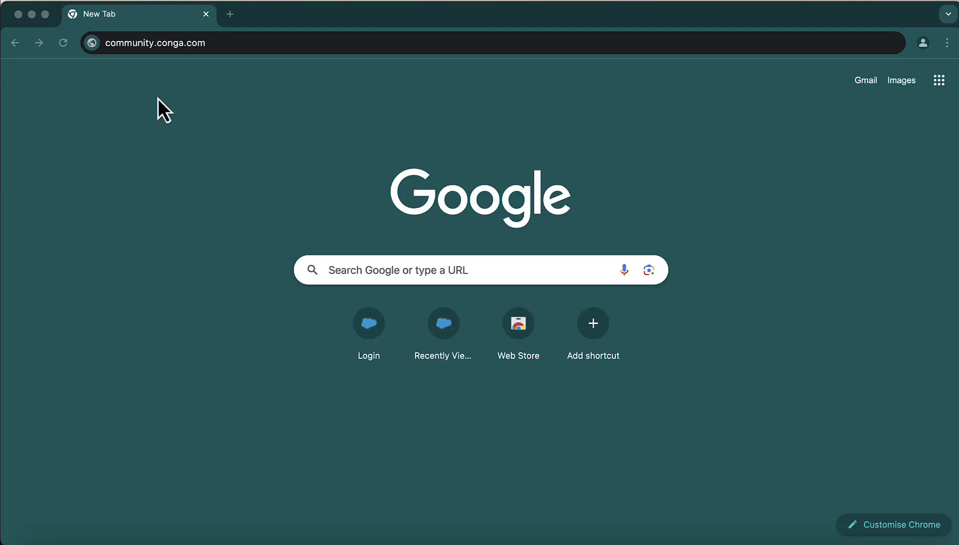
Load community.conga.com, choose Sign up on the login page, and dismiss the cookie notice
left_click(219, 46)
left_click(219, 46)
key("Return")
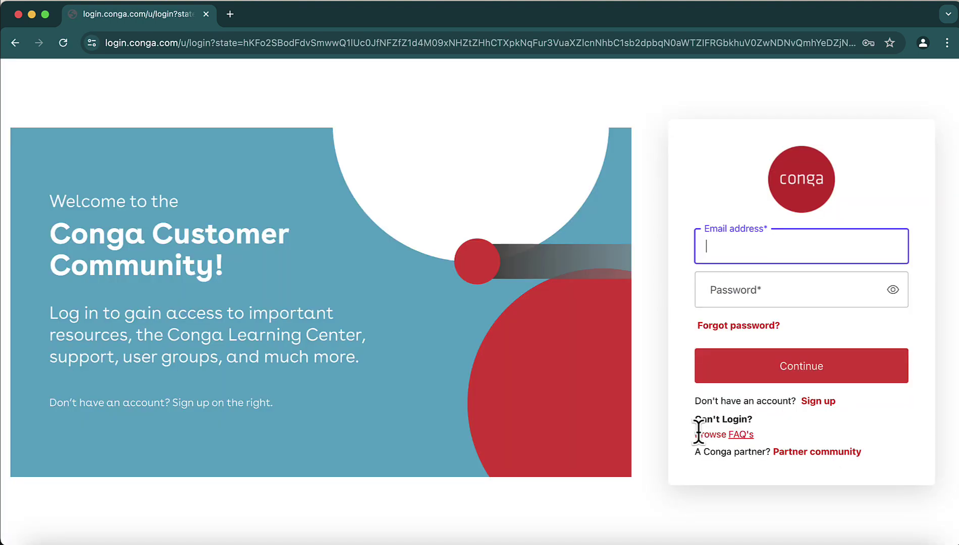
left_click(824, 407)
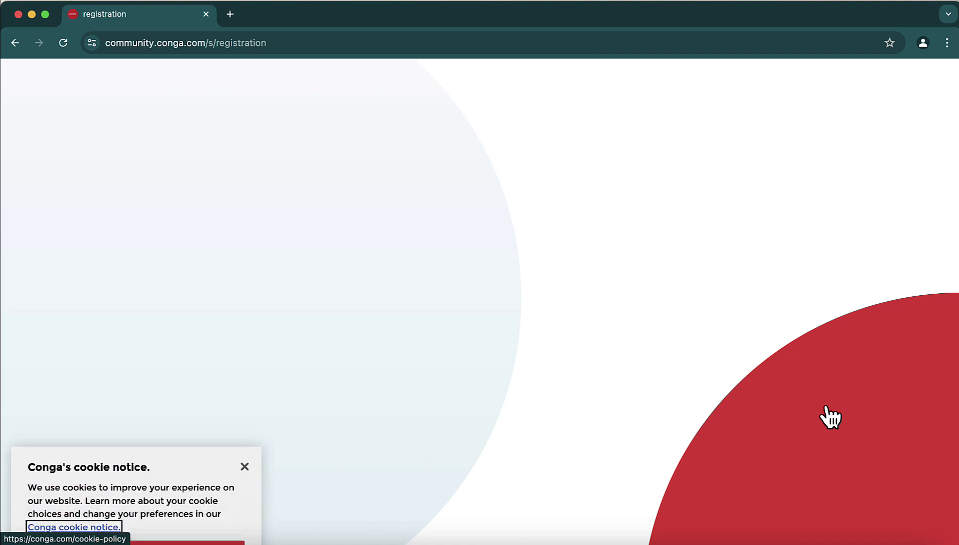
left_click(245, 417)
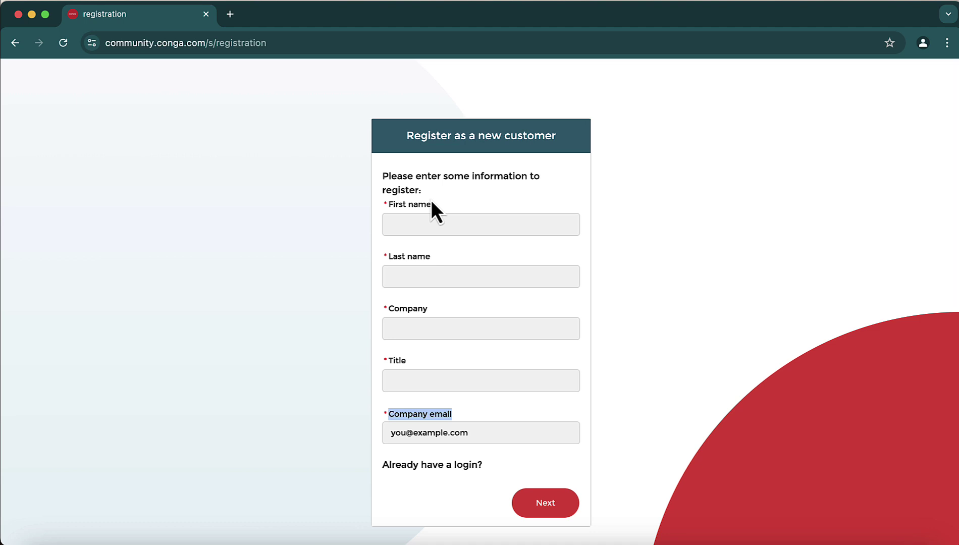
scroll(389, 445, "down", 1)
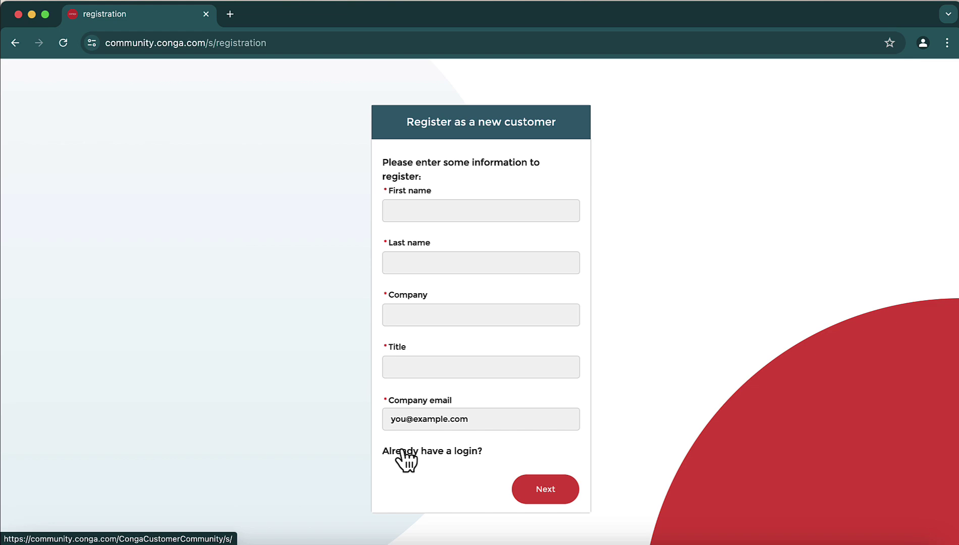
Switch to existing-user sign-in, close the old registration tab, and browse the community home page
left_click(402, 450)
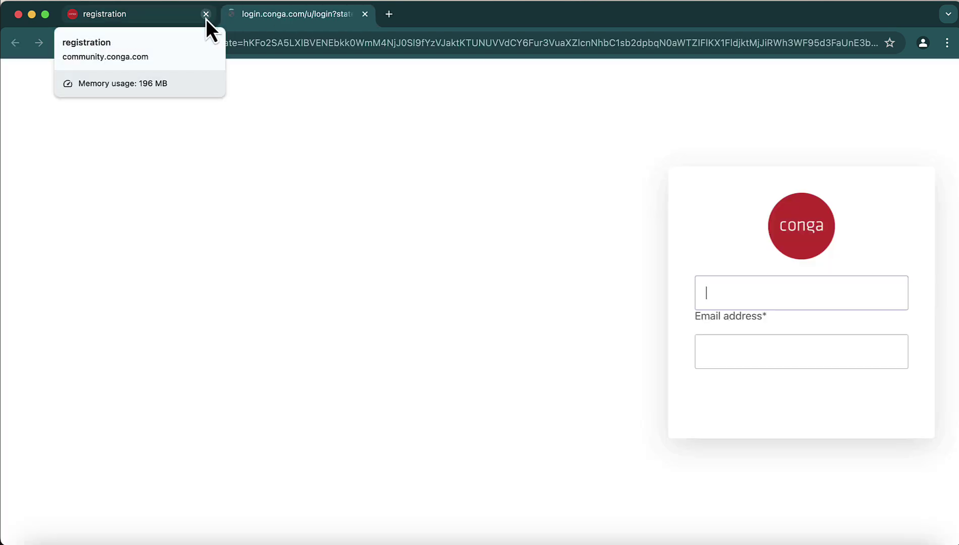
left_click(206, 19)
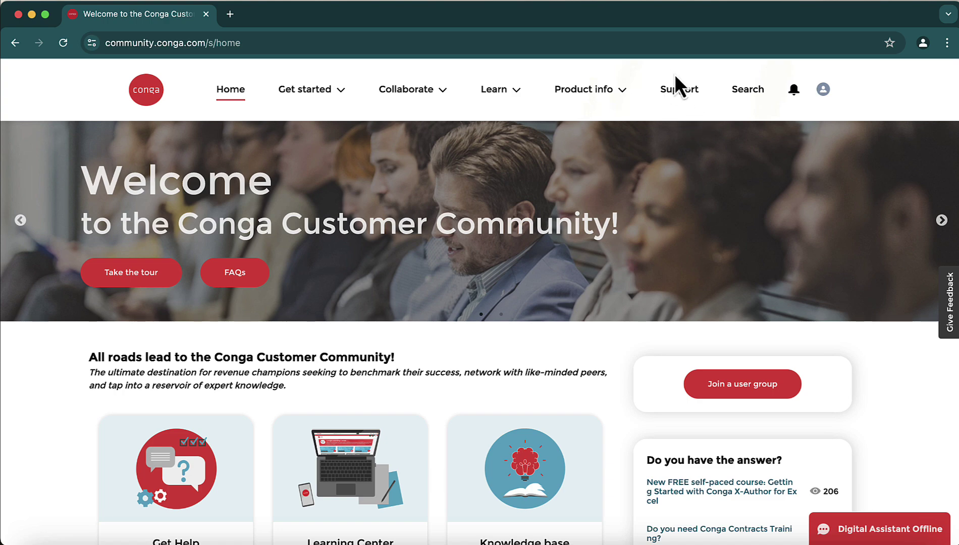
scroll(188, 368, "down", 5)
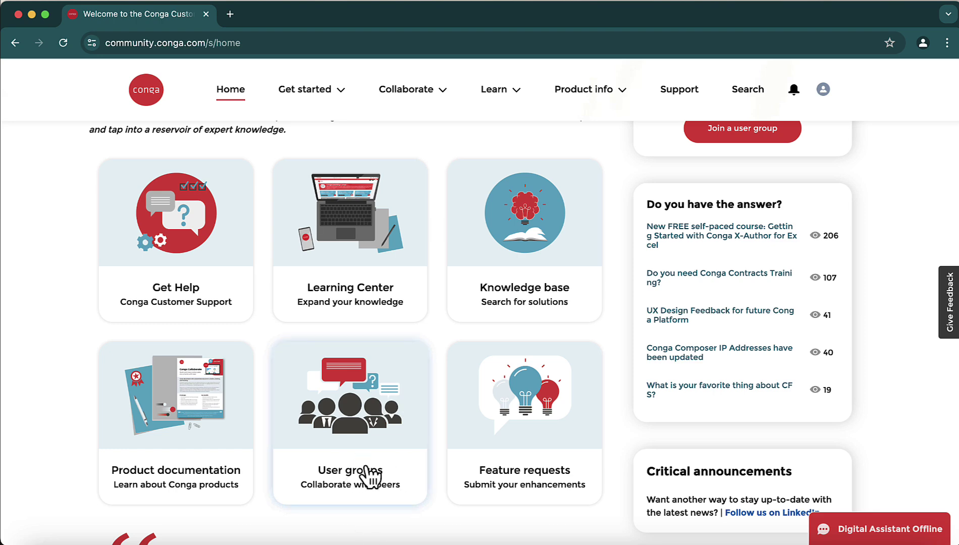
scroll(484, 363, "up", 1)
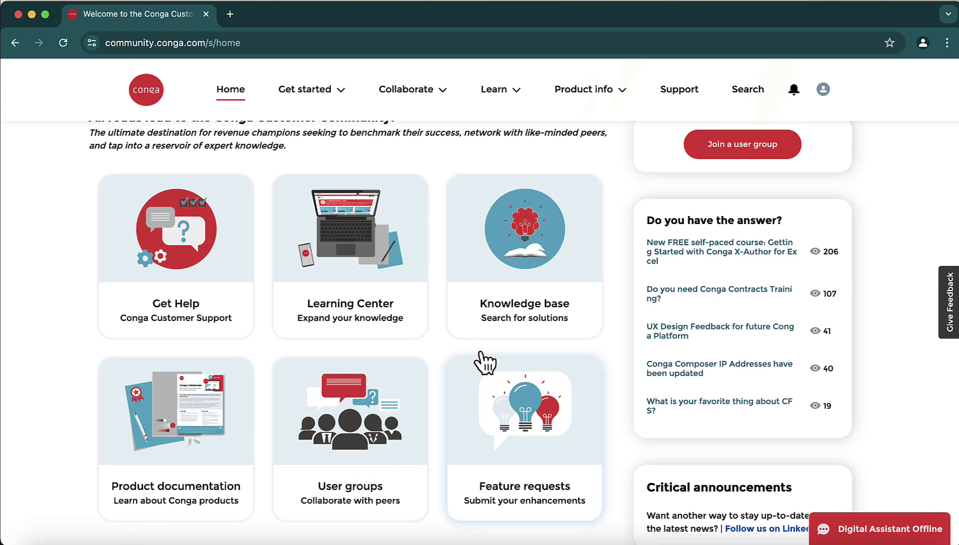
scroll(484, 362, "up", 5)
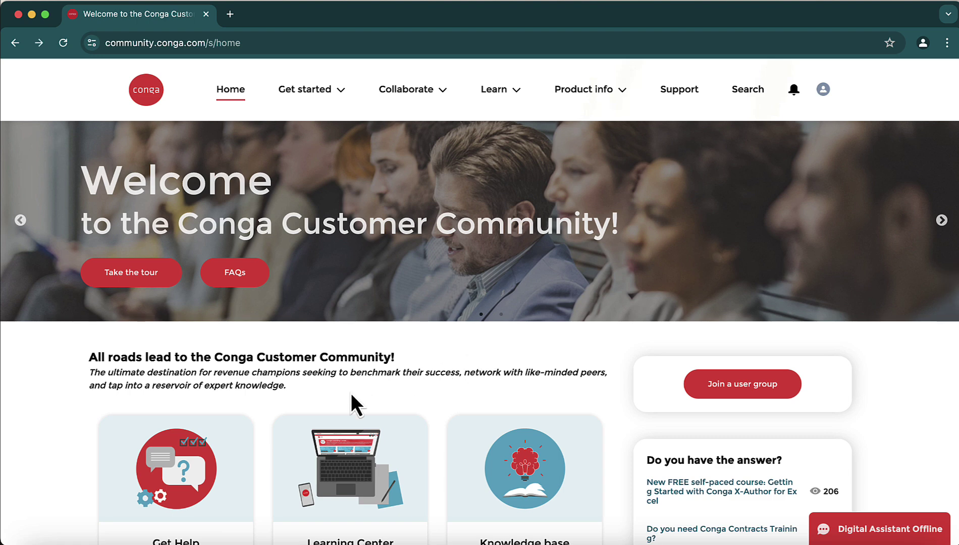
Open the Install center from the Get started menu
left_click(337, 95)
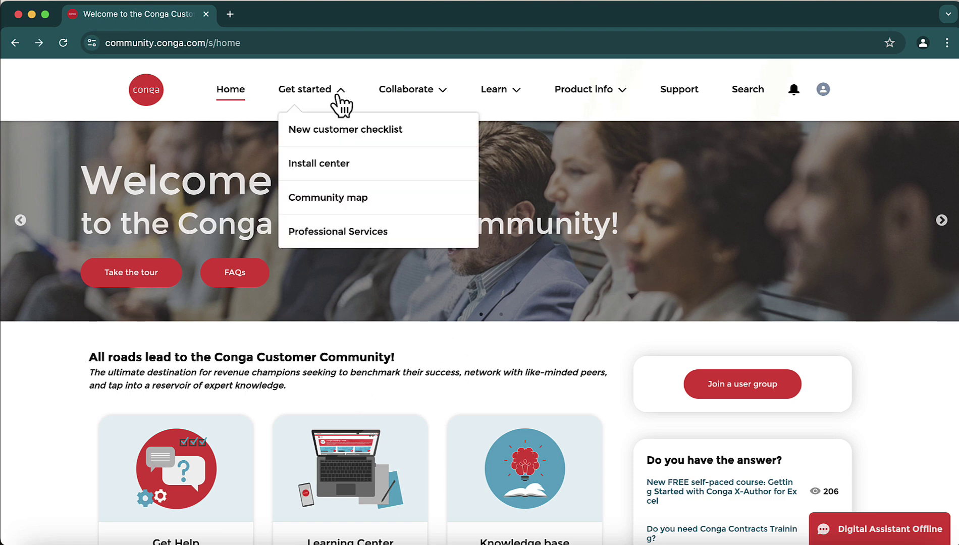
left_click(354, 167)
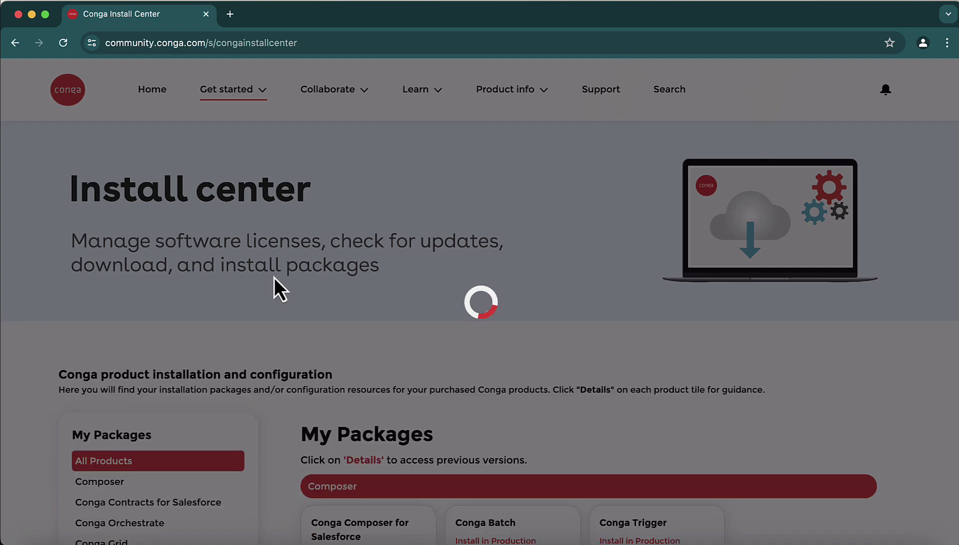
scroll(274, 278, "down", 4)
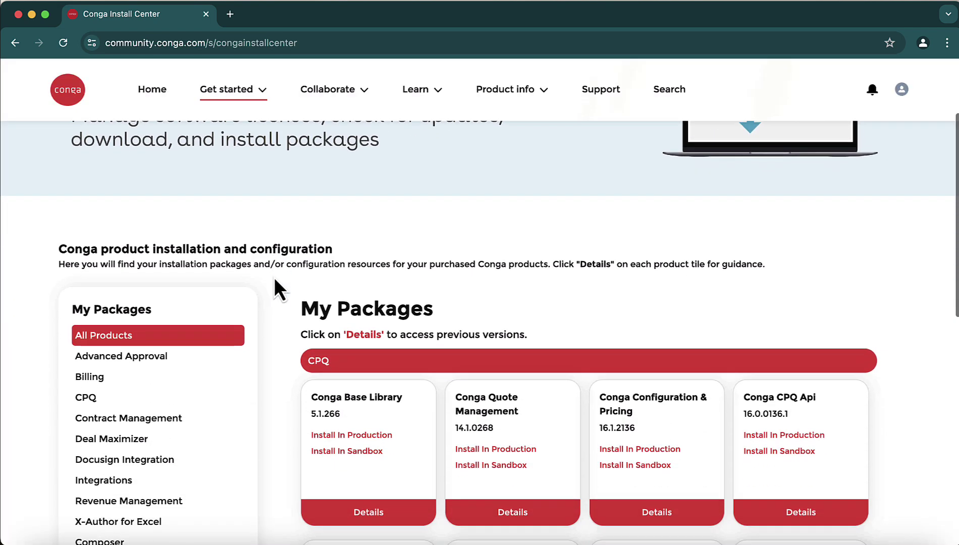
scroll(274, 278, "down", 1)
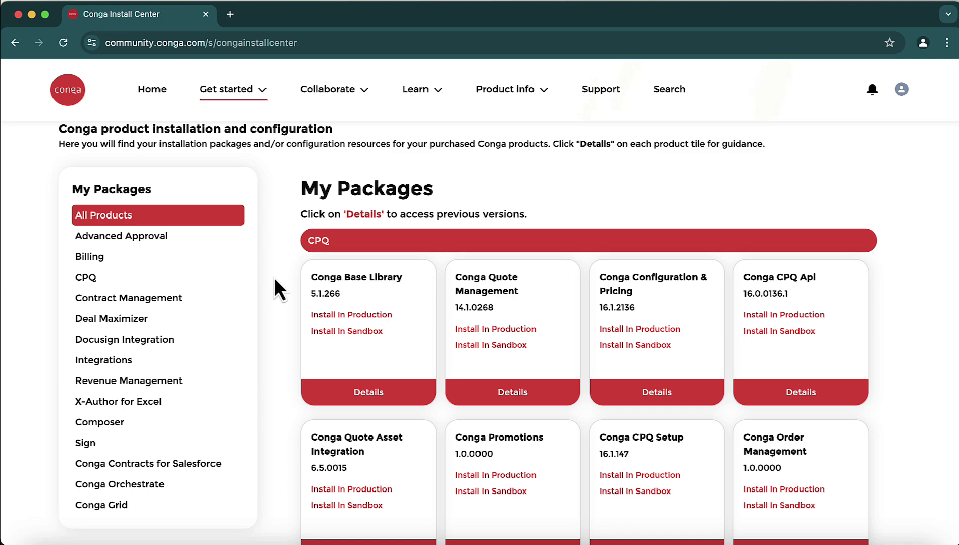
scroll(275, 278, "down", 1)
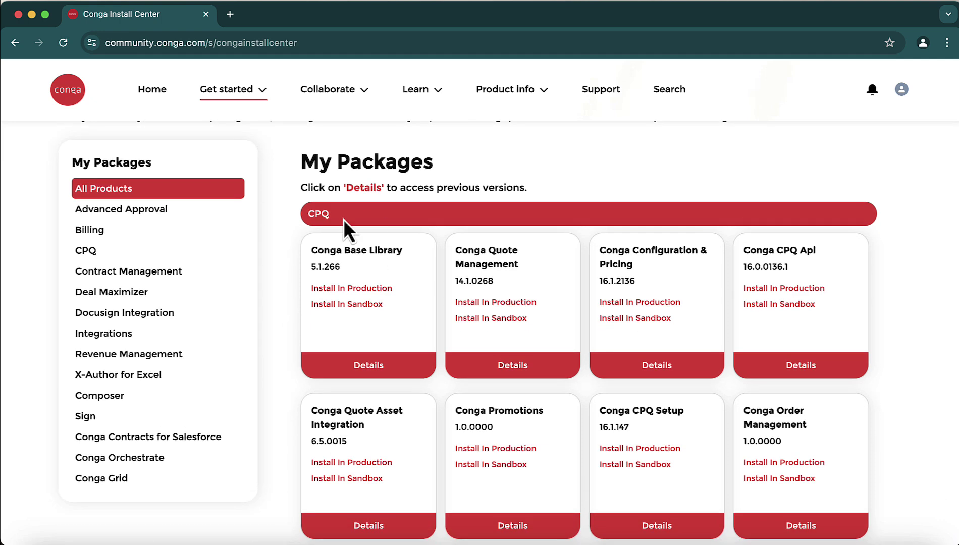
Filter My Packages to CPQ and review Conga Base Library 5.1.266's production and sandbox install links
left_click(114, 257)
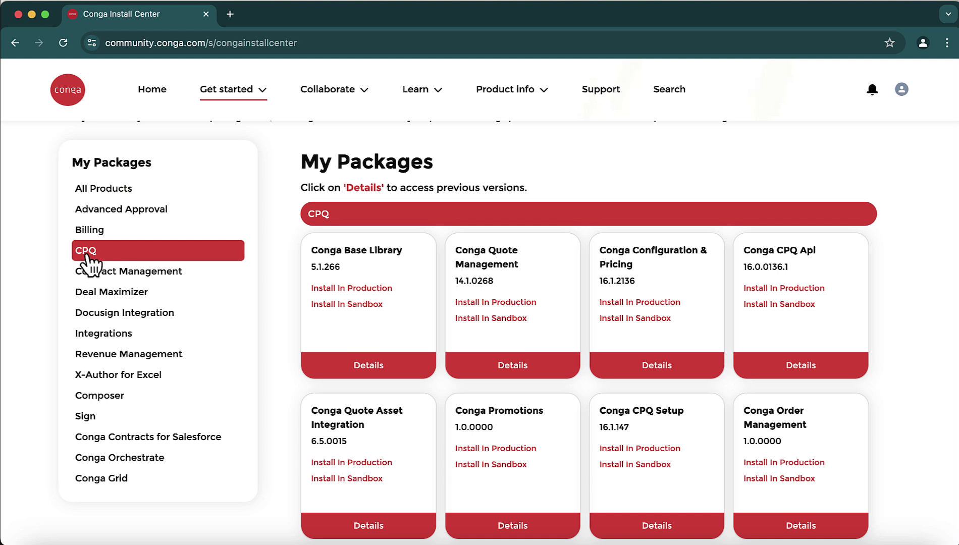
scroll(456, 338, "down", 3)
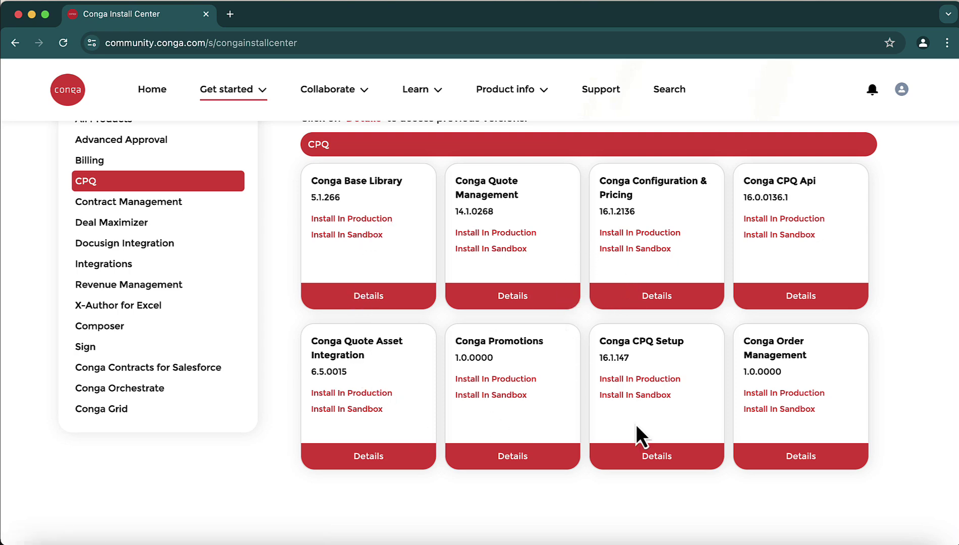
scroll(151, 306, "up", 3)
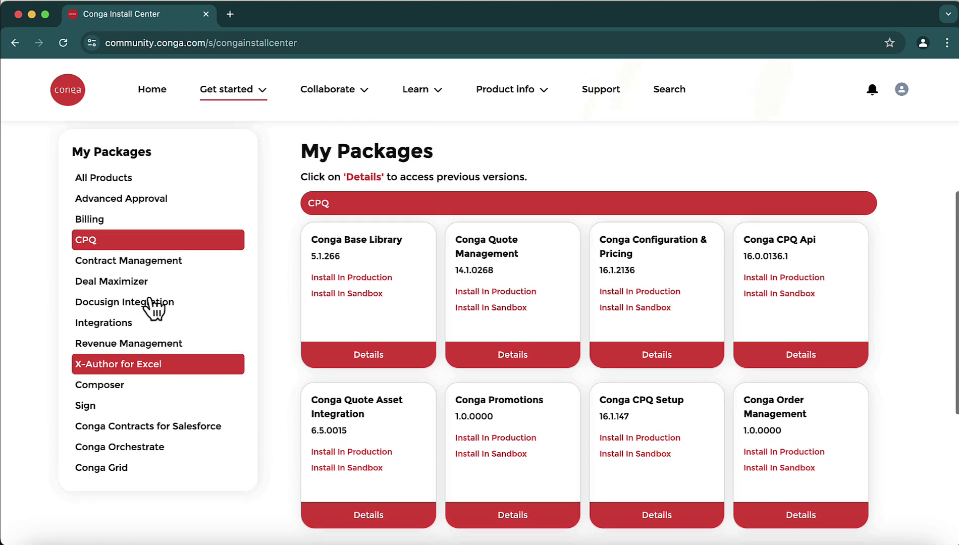
scroll(154, 308, "up", 1)
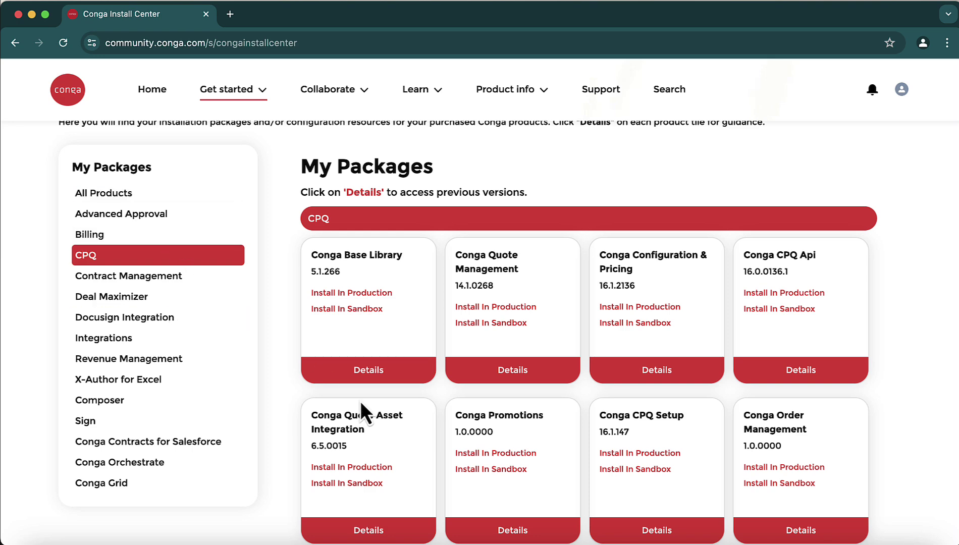
scroll(361, 404, "down", 1)
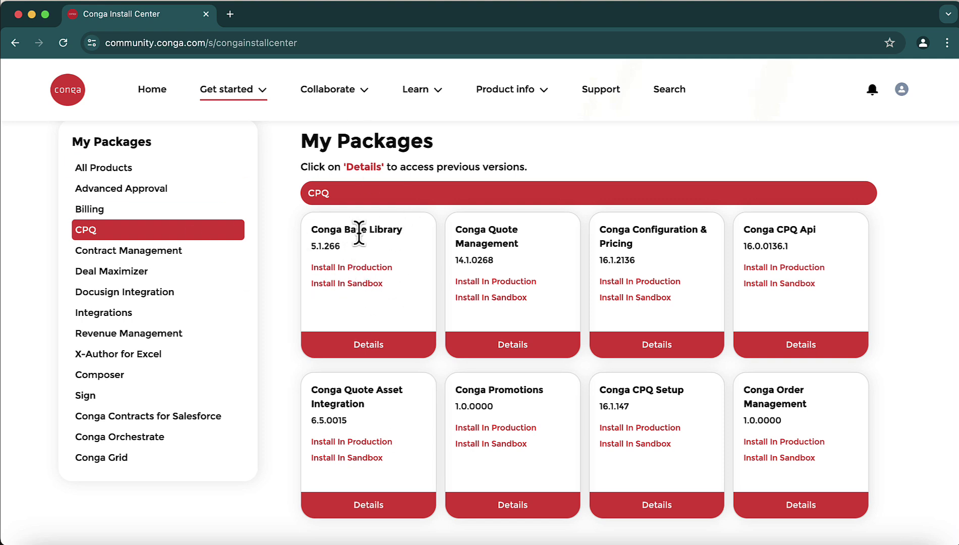
left_click_drag(385, 284, 310, 286)
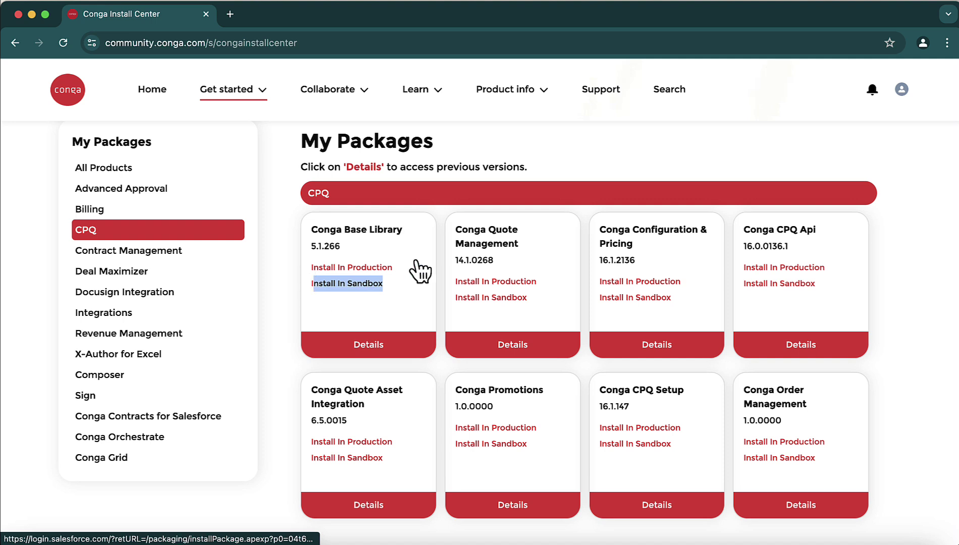
left_click_drag(414, 272, 285, 246)
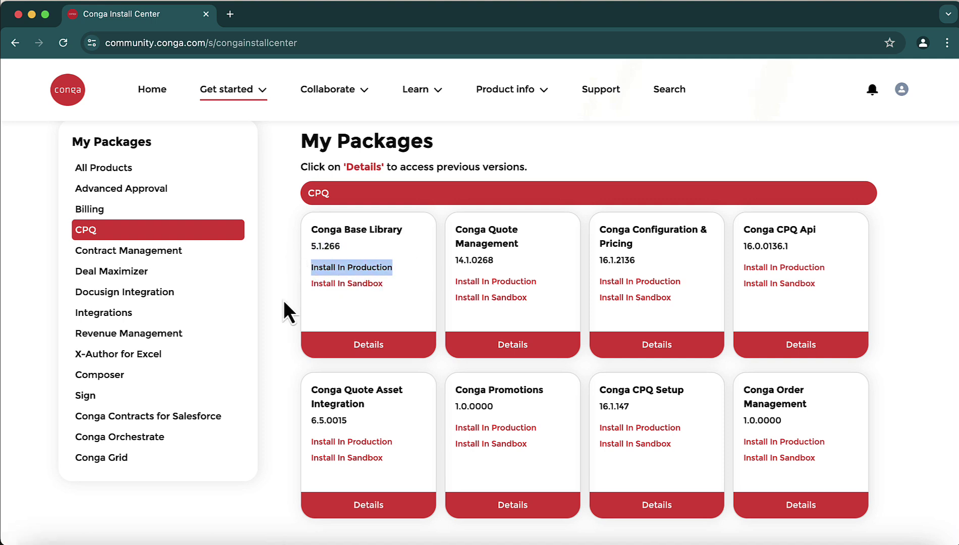
left_click(258, 352)
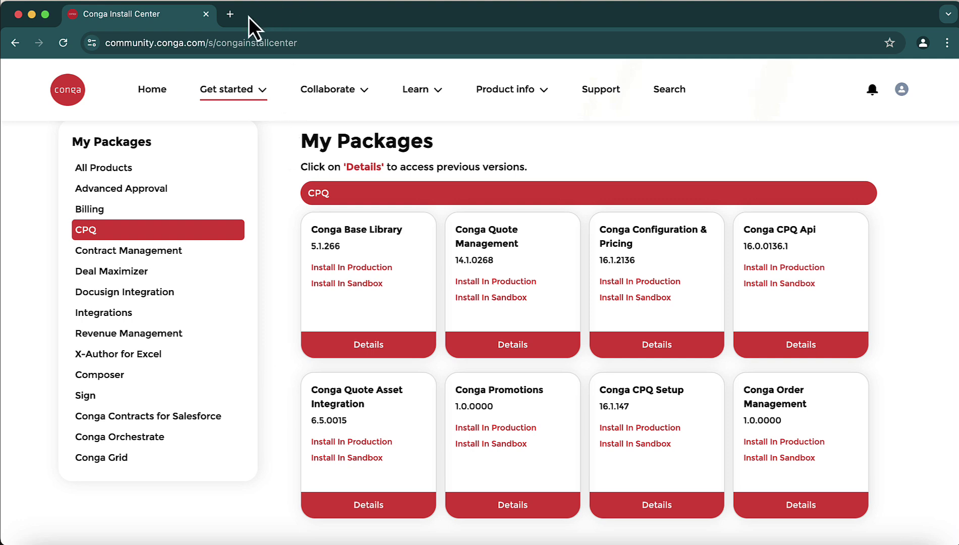
In a new tab, open the Conga documentation's Installing CPQ Packages page
left_click(230, 15)
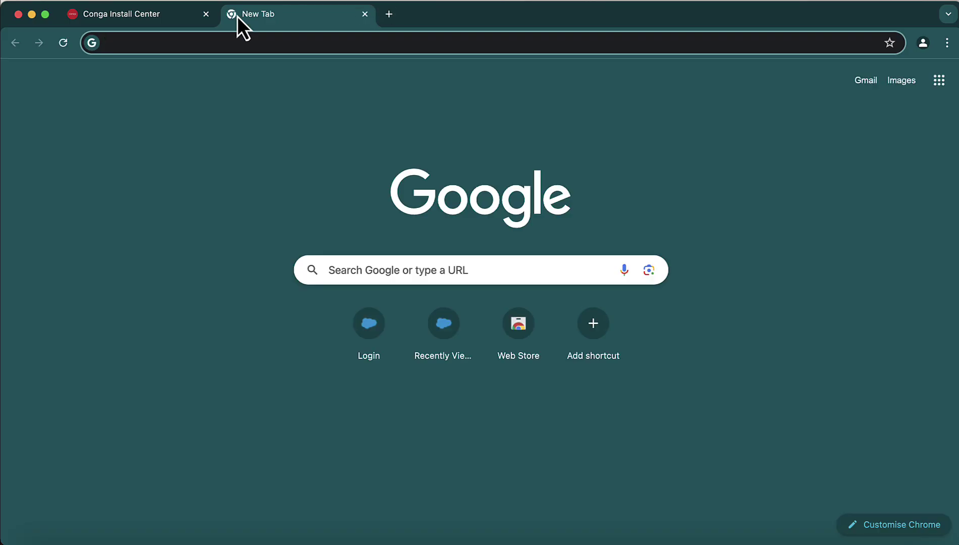
type("do")
key("Return")
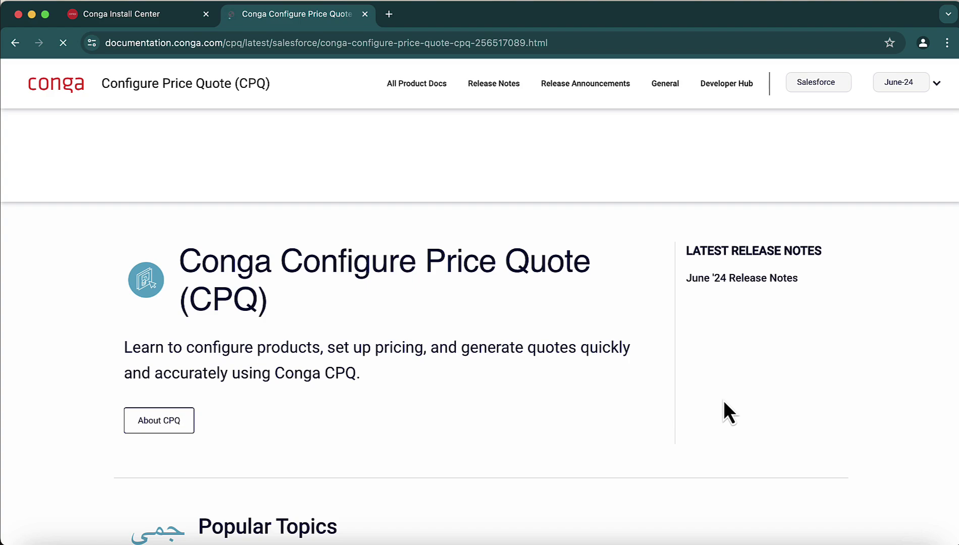
scroll(723, 400, "down", 10)
scroll(723, 400, "up", 4)
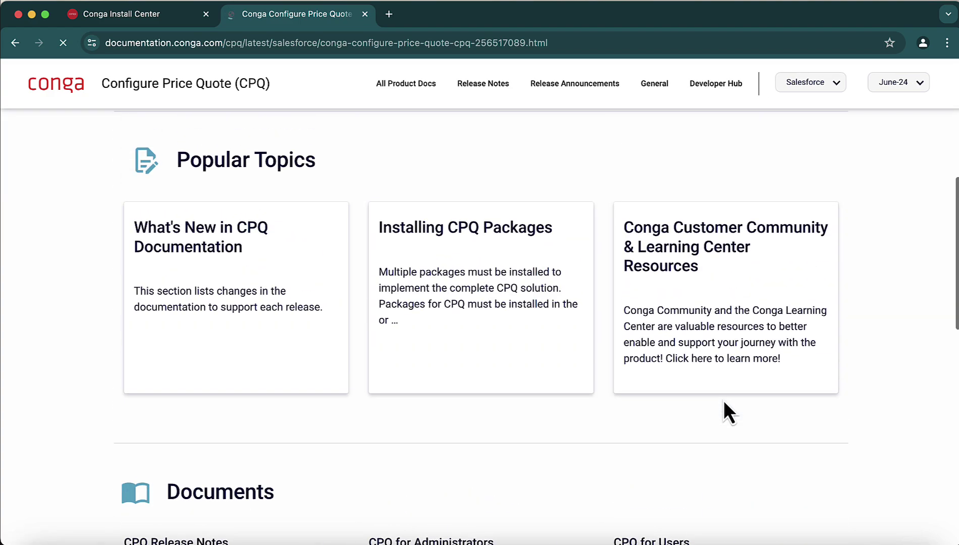
left_click(472, 238)
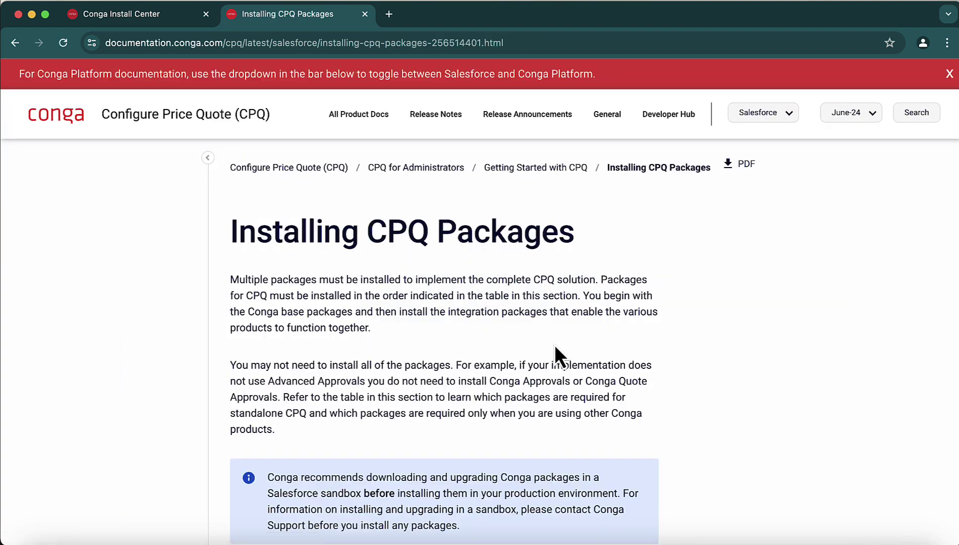
Review the install-order table's first rows, from Conga Base Library to Conga Quote Management
scroll(554, 348, "down", 10)
scroll(558, 353, "down", 5)
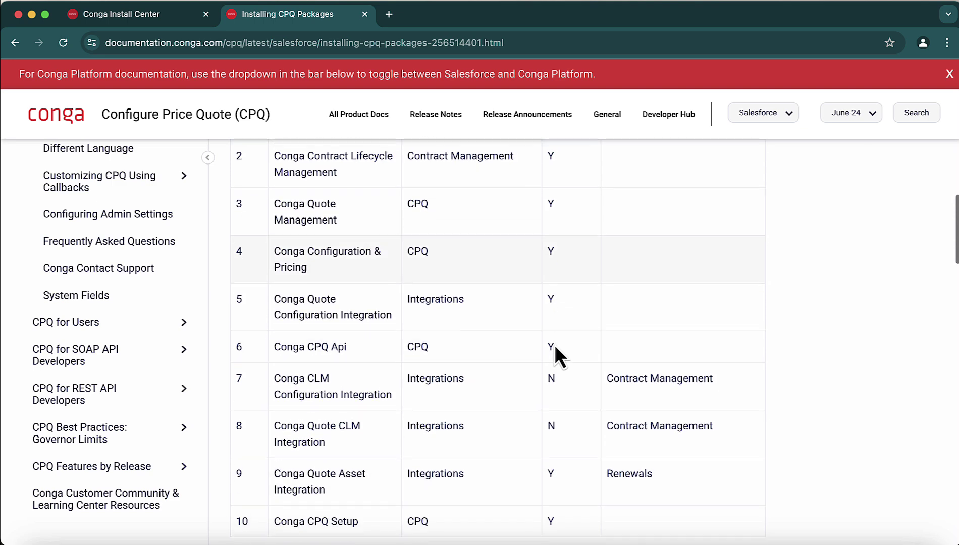
scroll(554, 345, "up", 3)
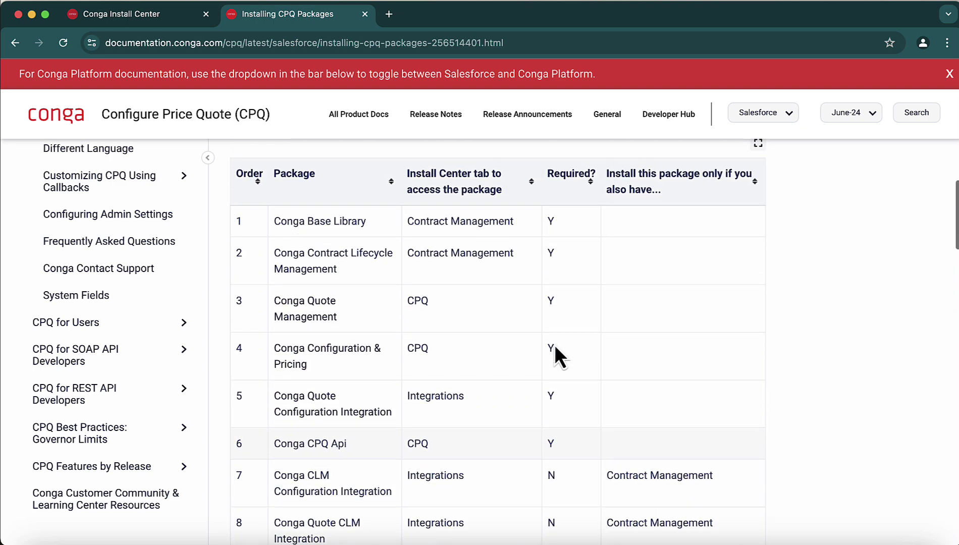
left_click_drag(277, 224, 368, 226)
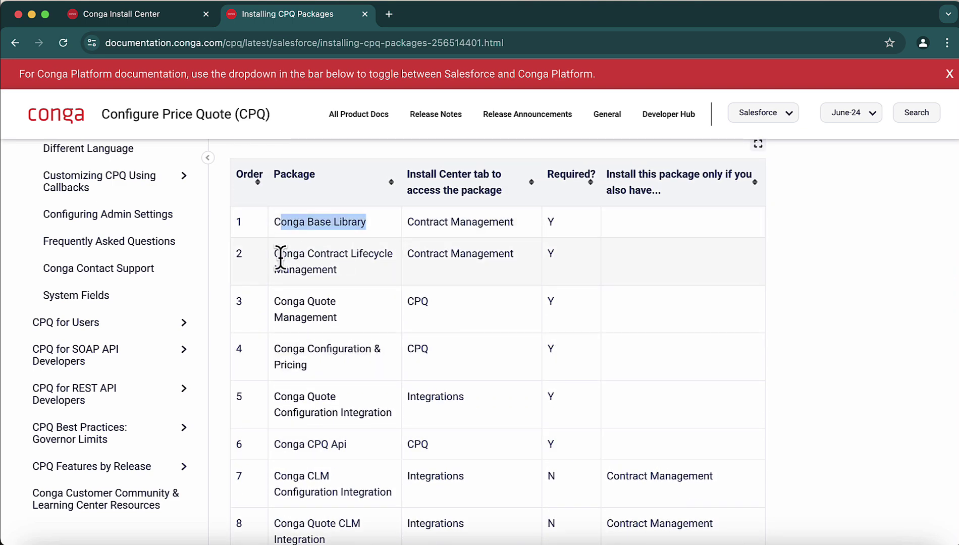
left_click_drag(276, 254, 337, 277)
left_click_drag(273, 300, 341, 325)
scroll(449, 329, "down", 1)
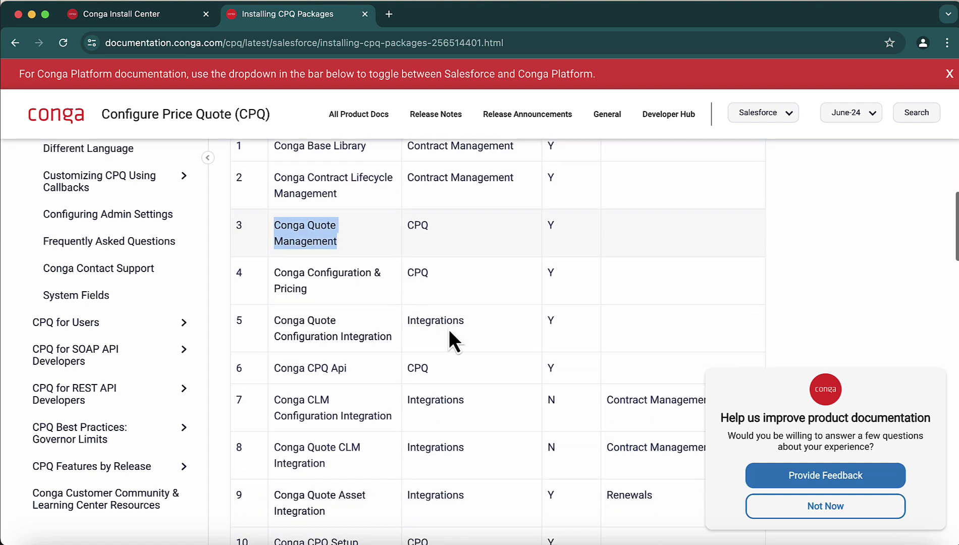
left_click(521, 332)
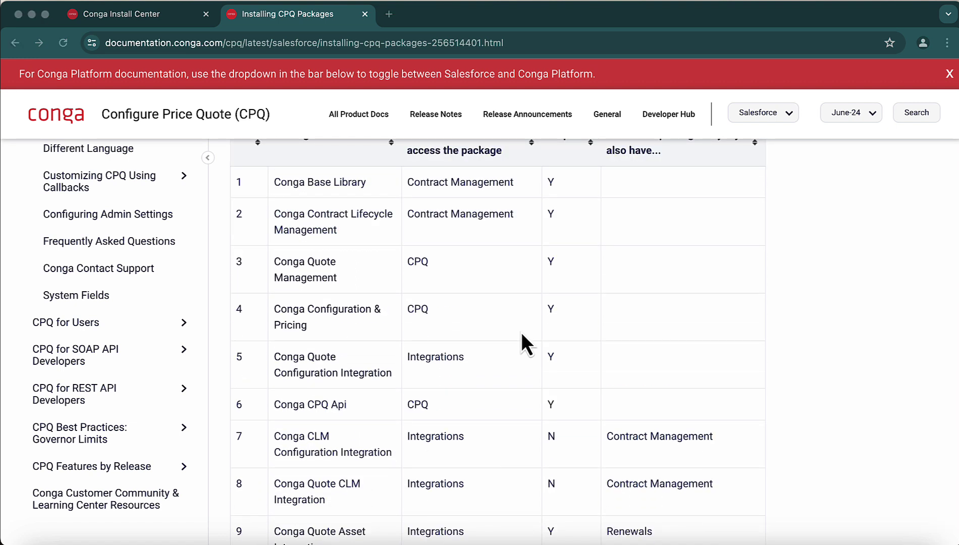
Load the Salesforce org's Seller Home page in another new tab
left_click(394, 21)
type("ngo4-dev-ed.develop.lightning.force.com/lightning/page/home")
key("Return")
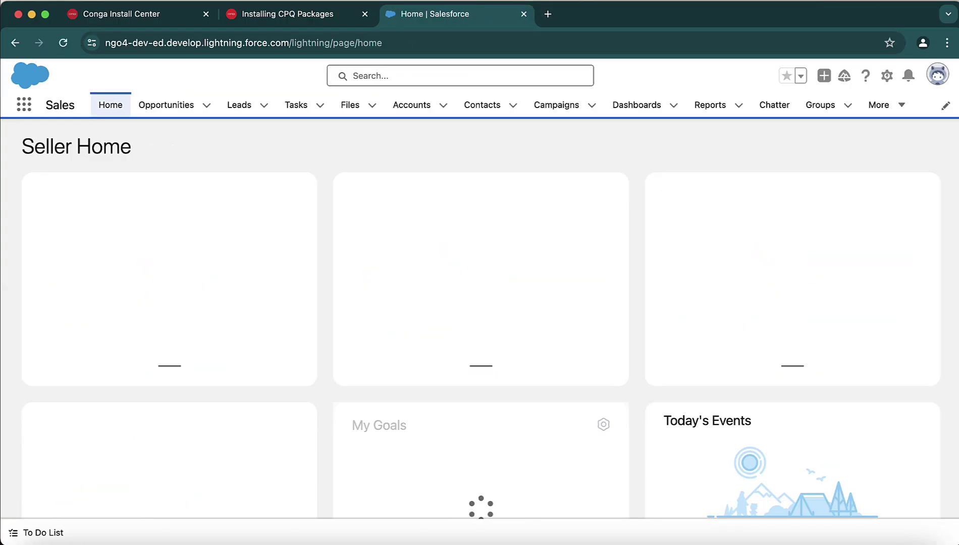
Open Salesforce Setup and reach the Installed Packages page through Quick Find
left_click(888, 76)
left_click(857, 117)
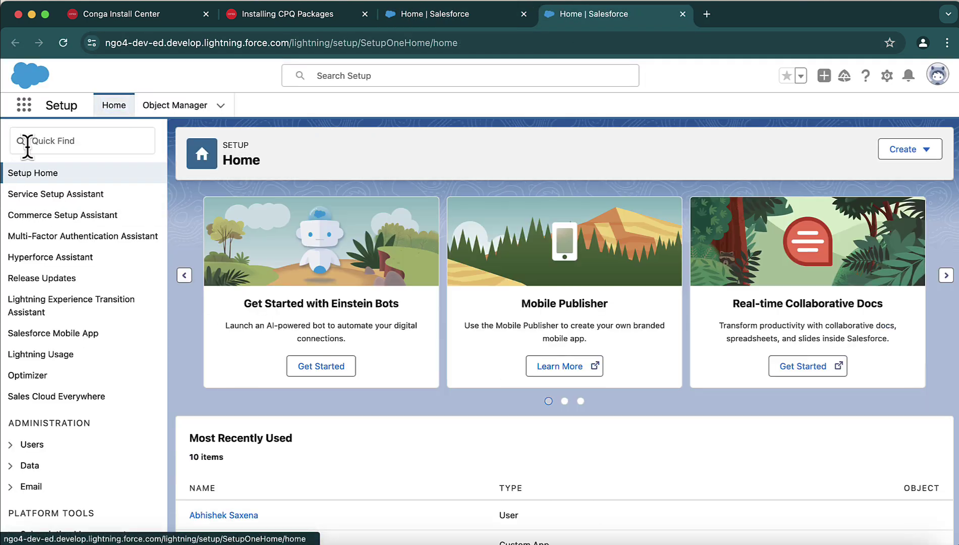
left_click(34, 141)
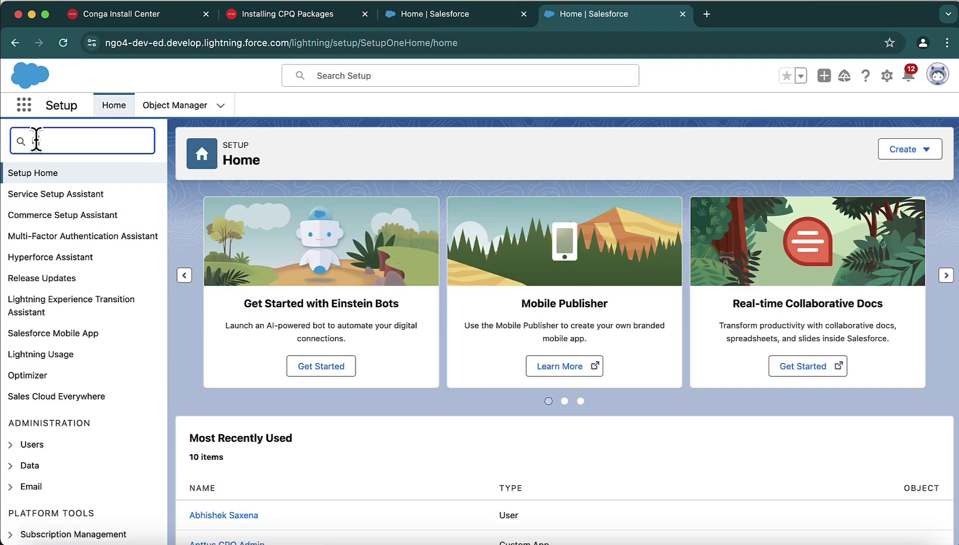
type("Instakke")
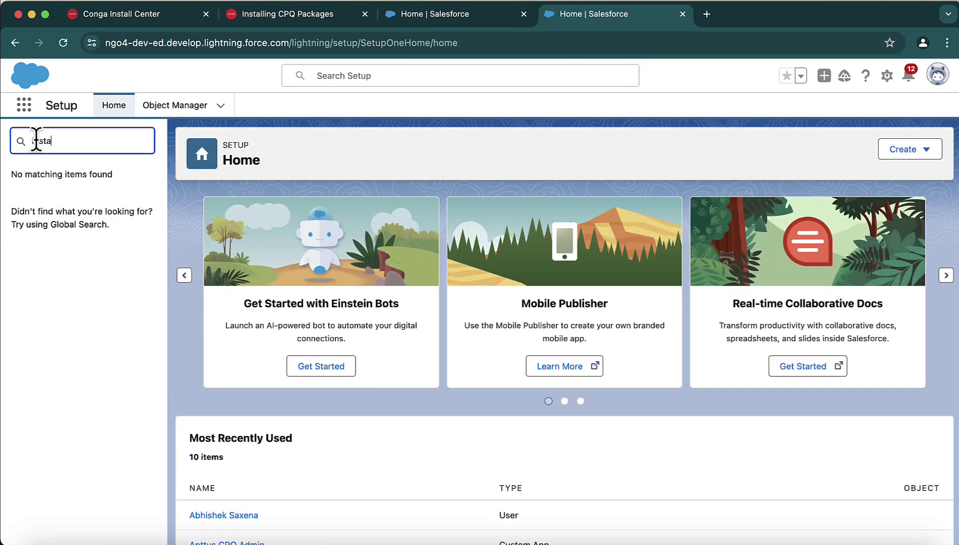
type("ll")
left_click(101, 218)
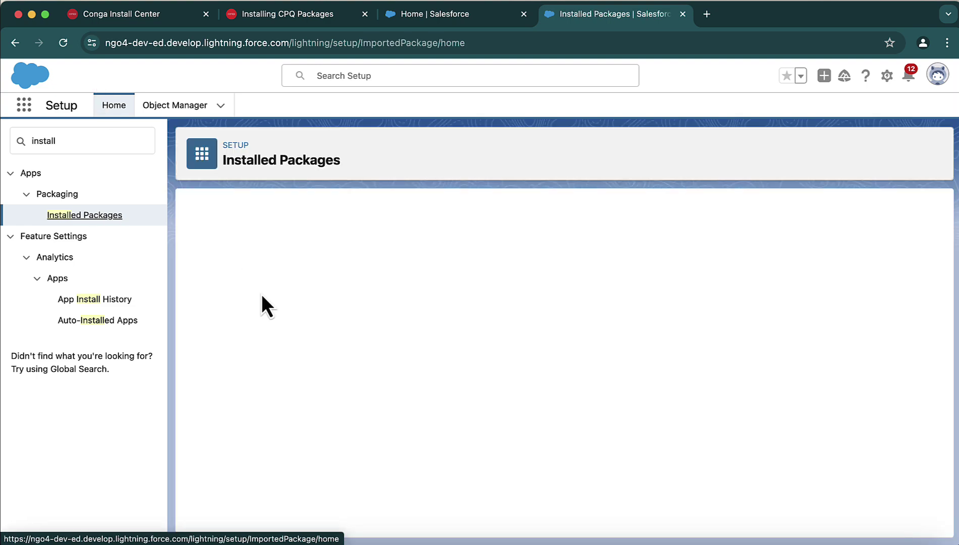
scroll(361, 382, "down", 3)
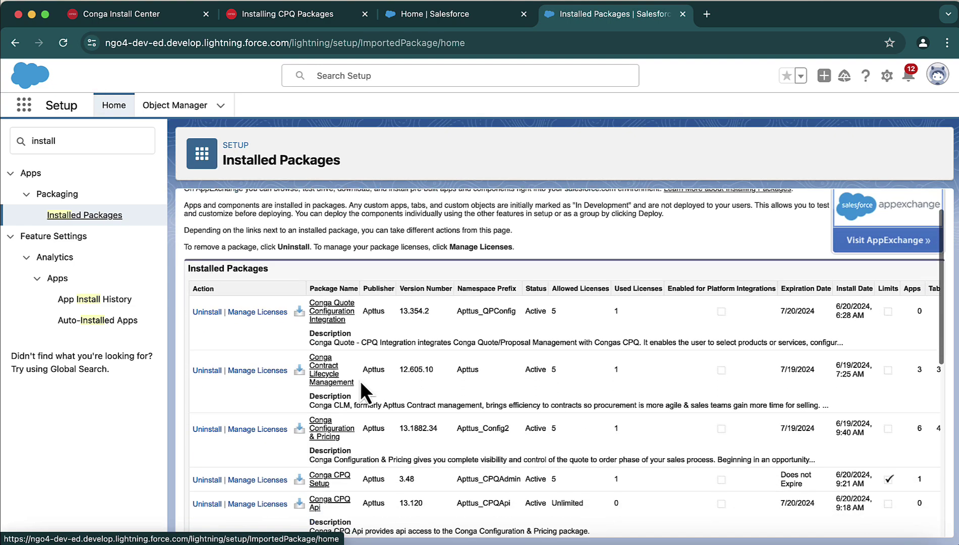
scroll(736, 398, "down", 5)
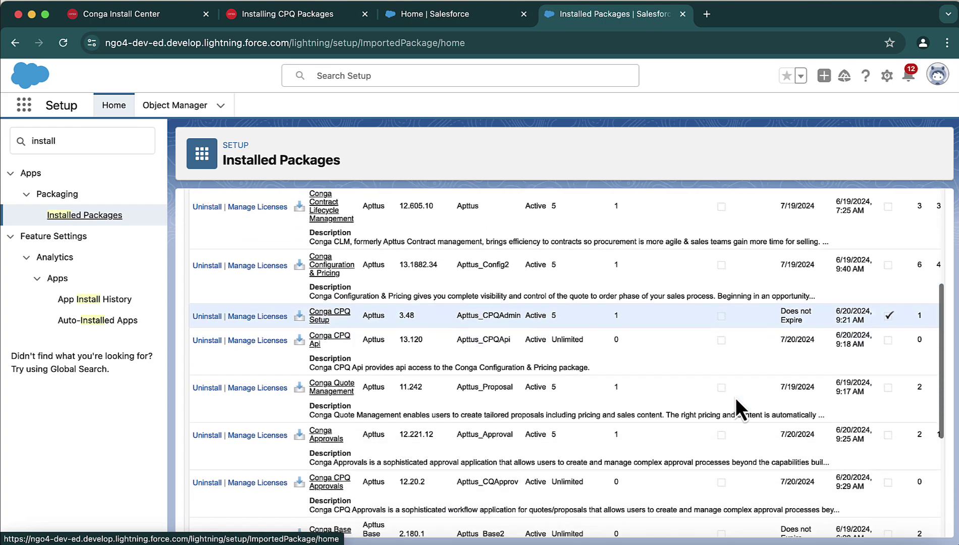
scroll(736, 398, "down", 3)
scroll(736, 398, "up", 10)
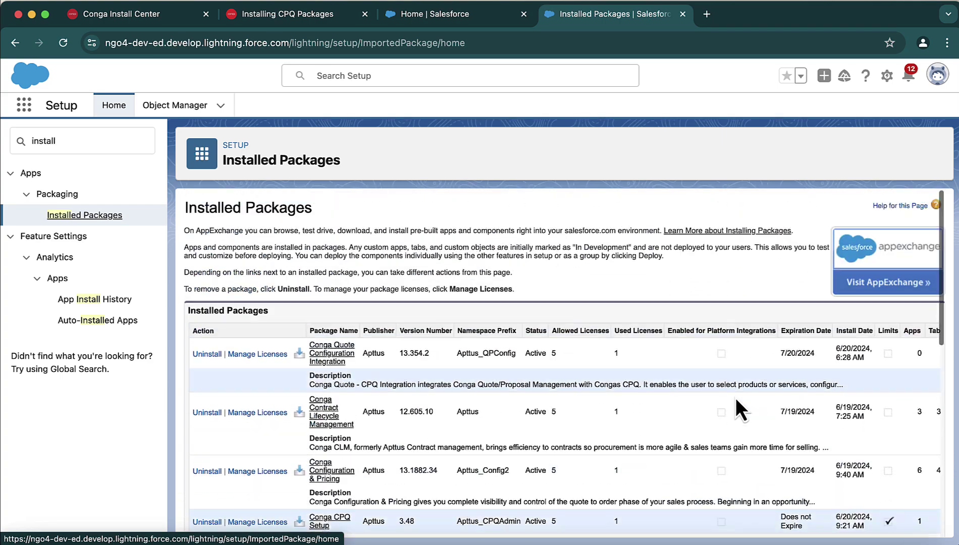
Find Conga Base Library, copied from the docs table, and confirm version 2.180.1 is Active
left_click(298, 14)
left_click_drag(274, 182, 367, 181)
key("super+c")
left_click(568, 20)
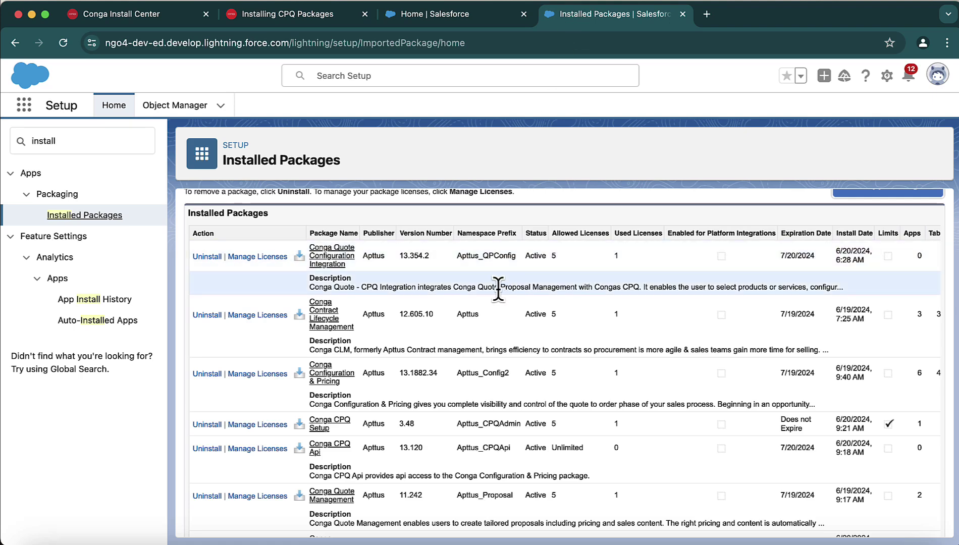
left_click(584, 195)
key("super+f")
key("super+v")
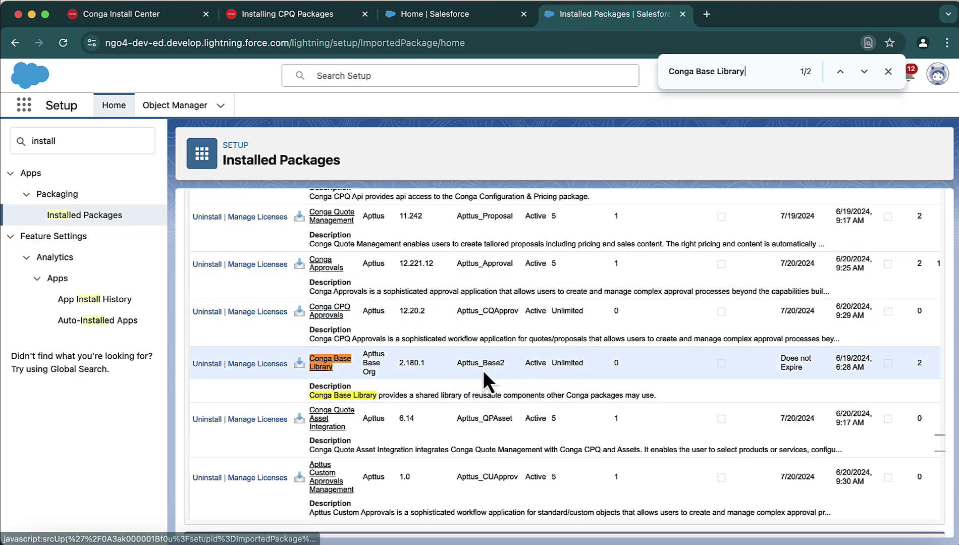
left_click_drag(310, 395, 655, 403)
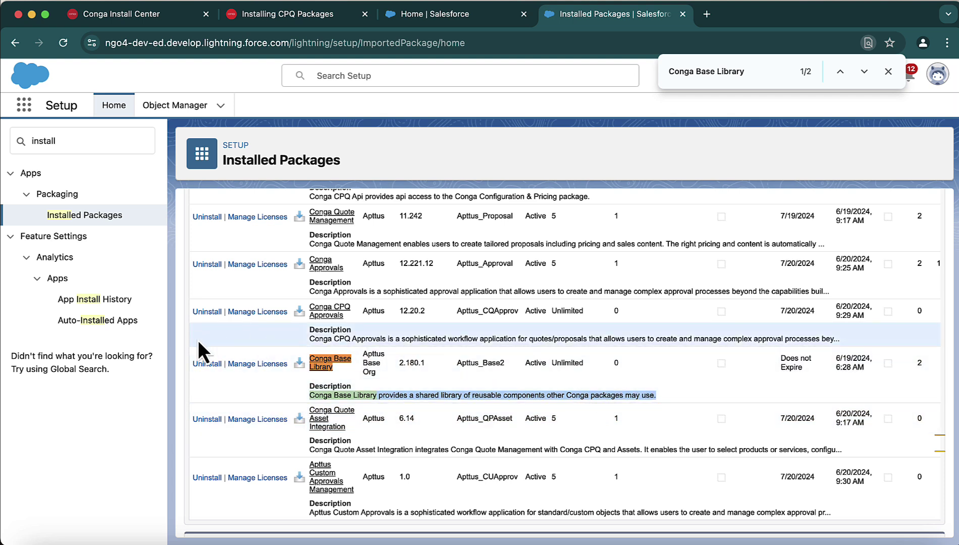
left_click(888, 72)
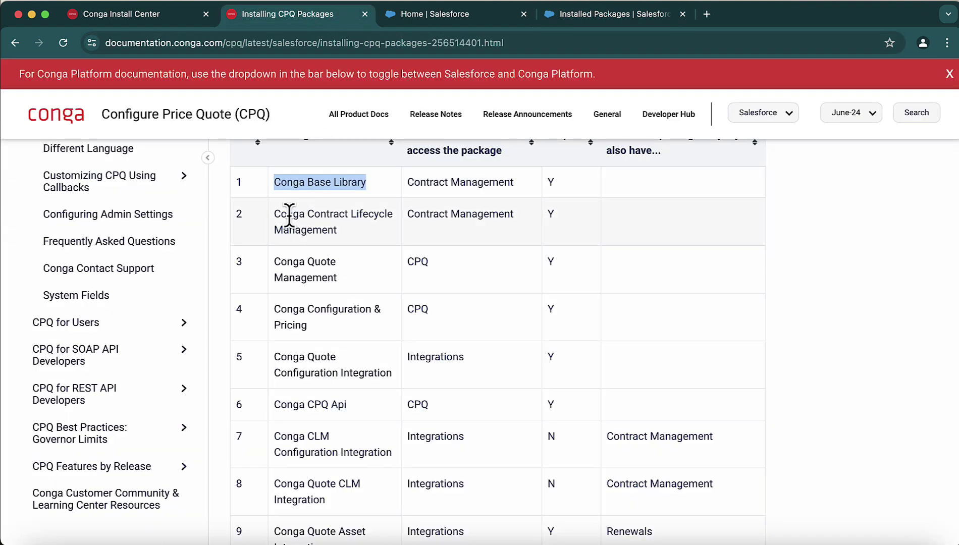
left_click_drag(272, 215, 336, 229)
key("super+c")
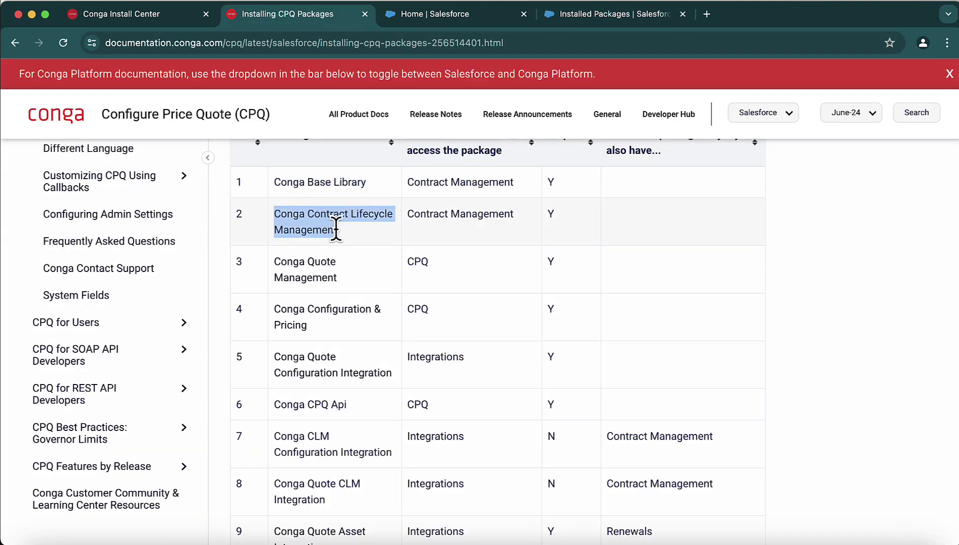
Search Installed Packages for Conga Contract Lifecycle Management and check its entry
left_click(606, 14)
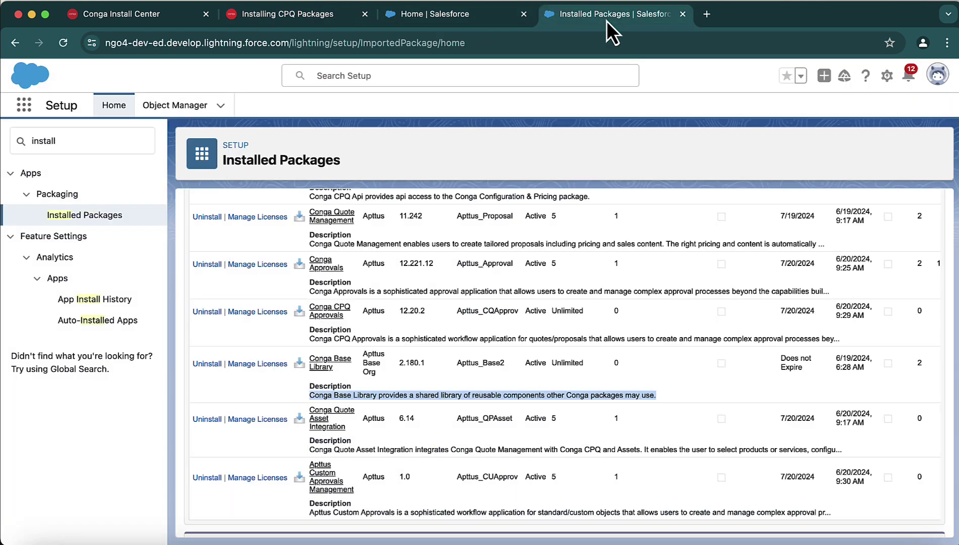
left_click(662, 223)
key("super+f")
key("super+v")
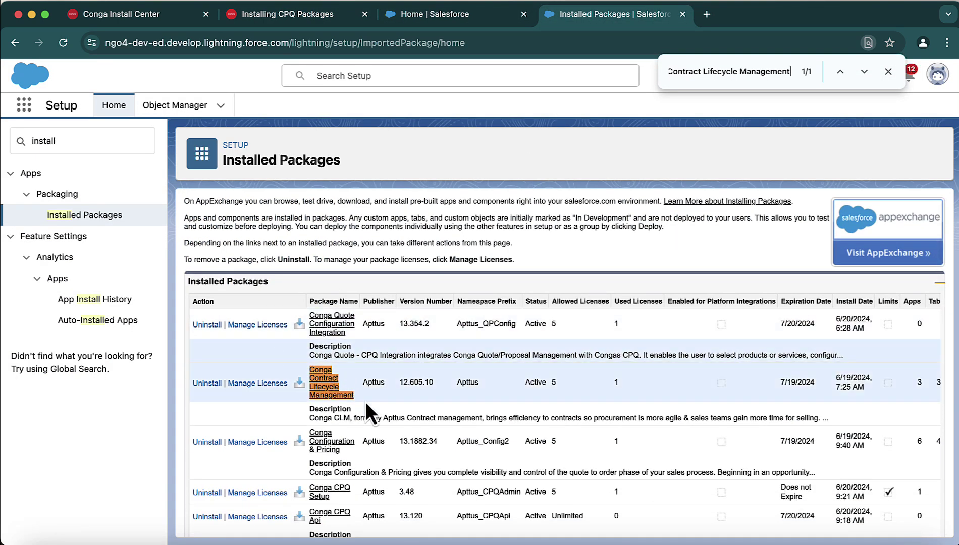
left_click_drag(365, 402, 312, 363)
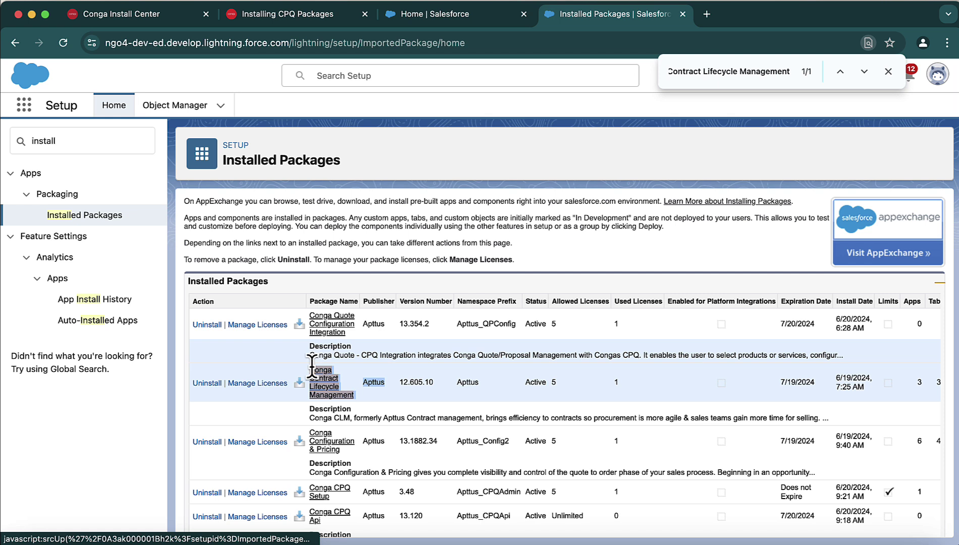
left_click(431, 389)
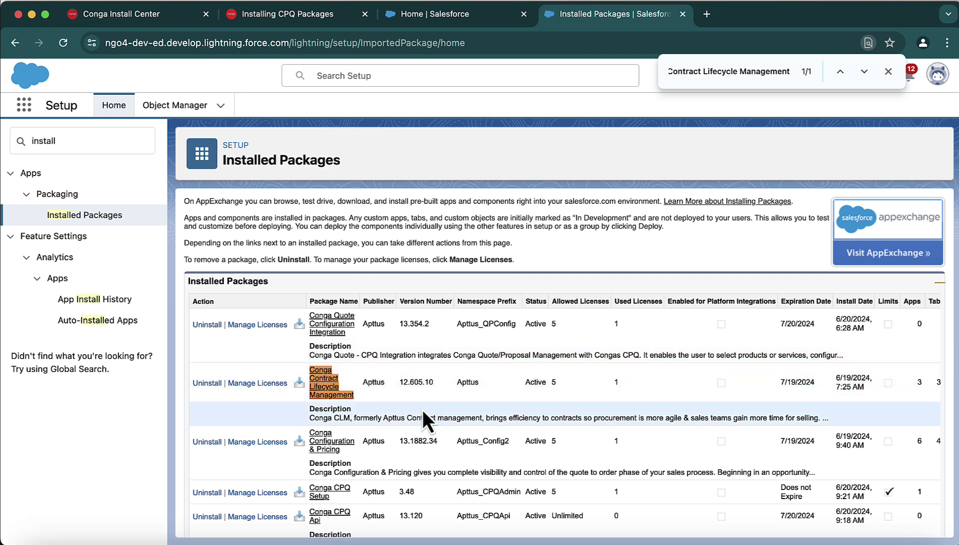
left_click_drag(421, 417, 497, 415)
left_click(499, 417)
scroll(522, 457, "down", 2)
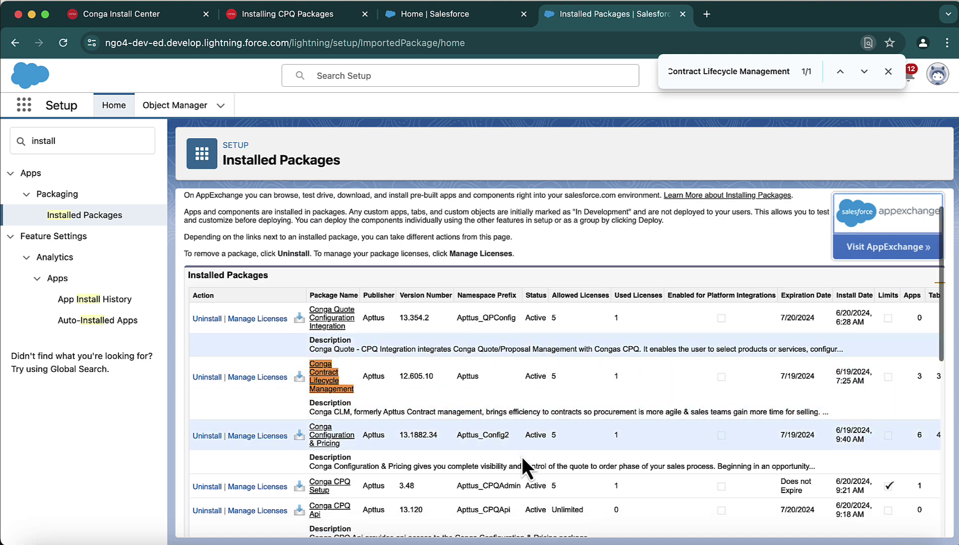
Find Conga Quote Management from docs row 3, confirming version 11.242 Active
left_click(271, 16)
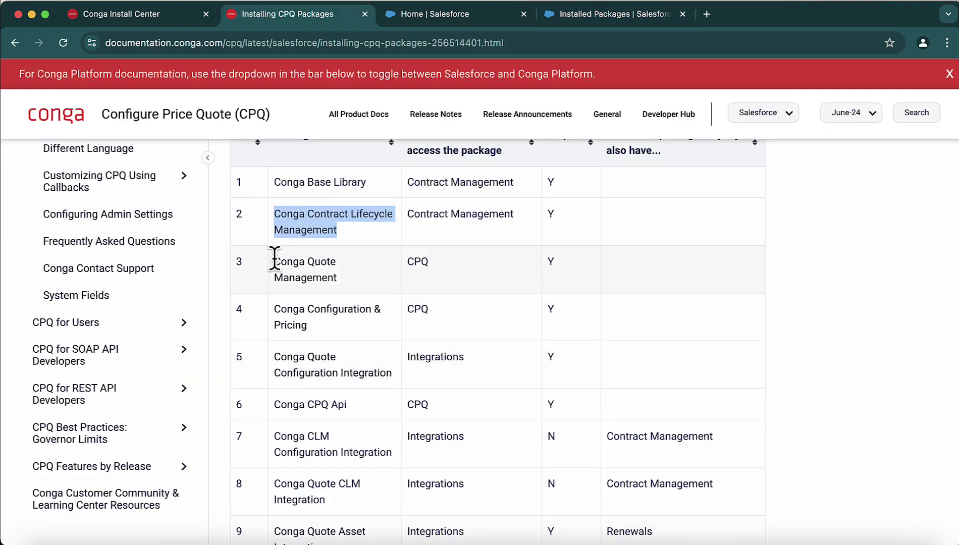
left_click_drag(272, 259, 336, 273)
key("super+c")
left_click(598, 13)
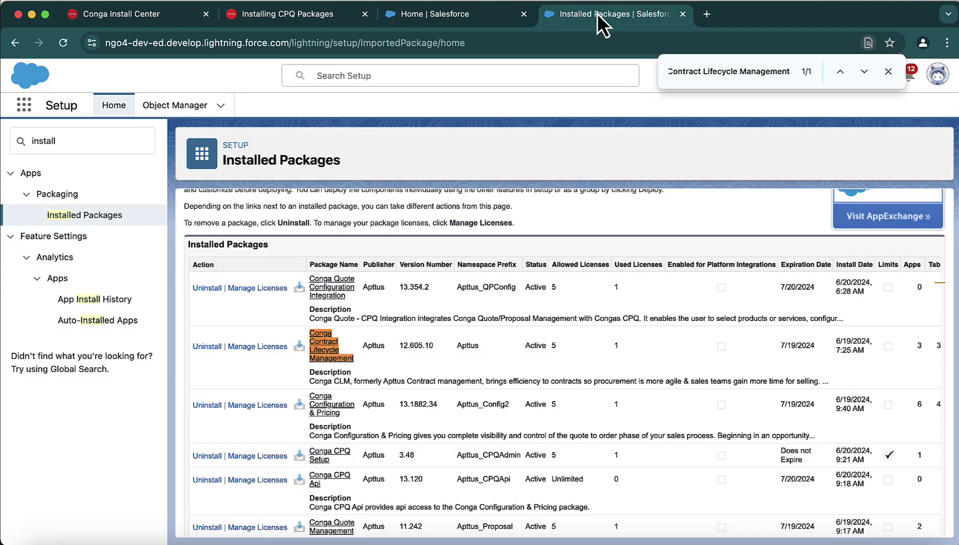
key("super+f")
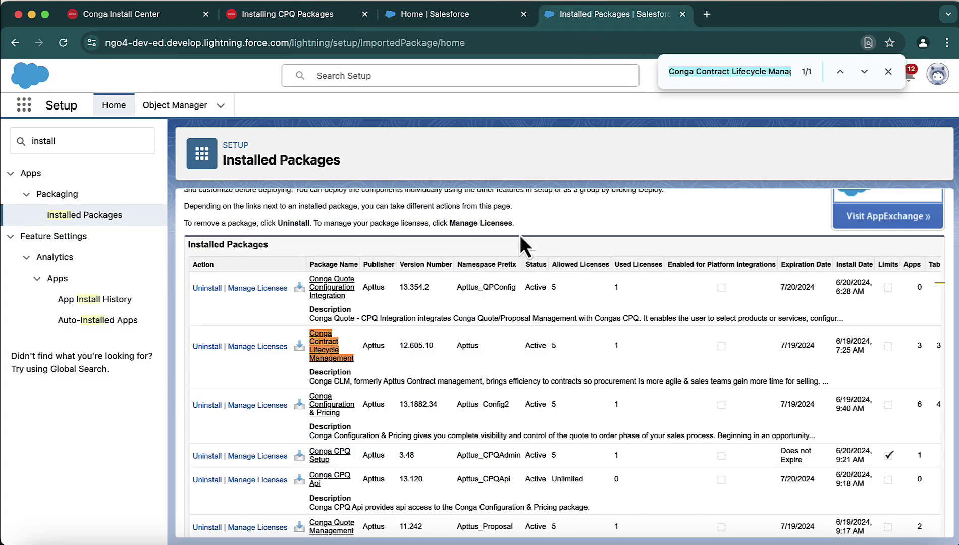
key("super+v")
scroll(460, 480, "down", 2)
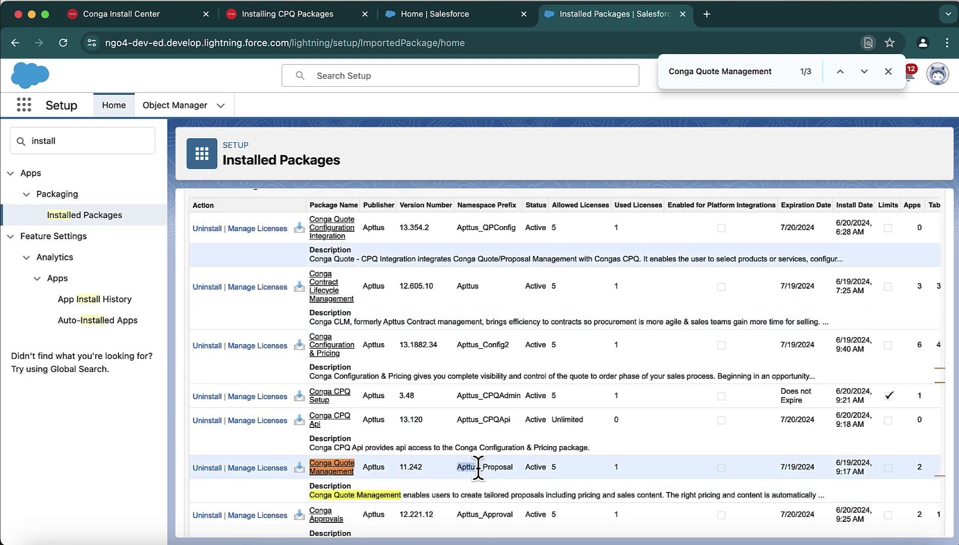
left_click_drag(478, 467, 512, 469)
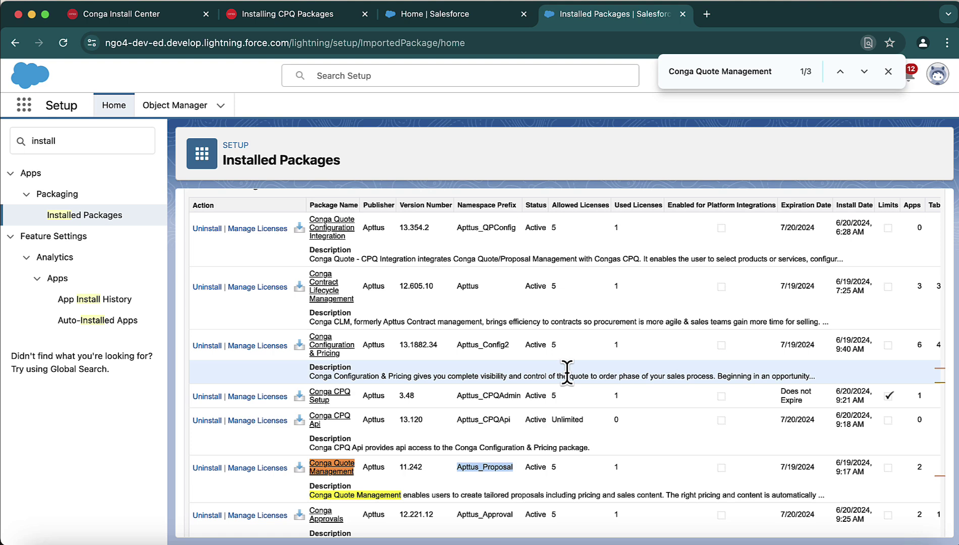
scroll(567, 374, "down", 3)
Find Conga Configuration & Pricing from docs row 4, confirming version 13.1882.34 Active
left_click(315, 10)
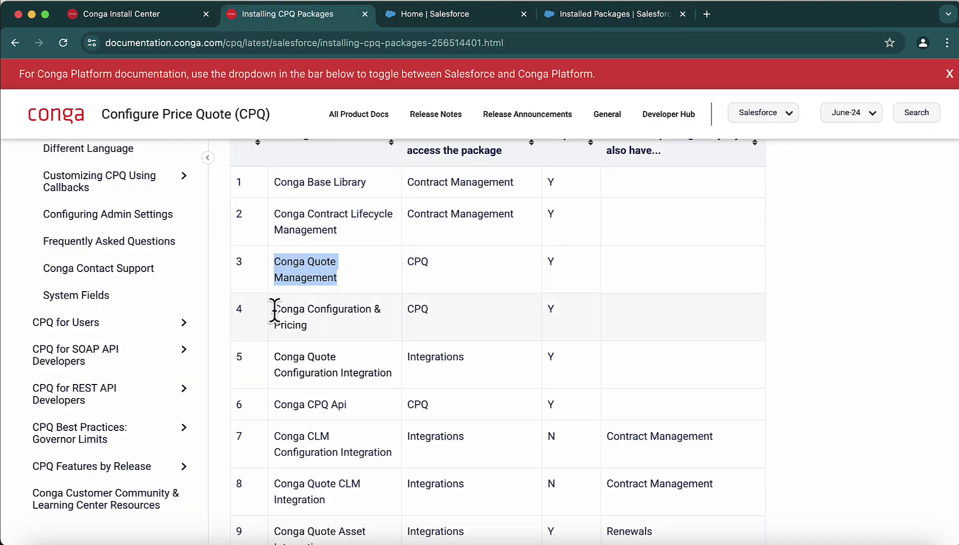
left_click_drag(274, 309, 304, 324)
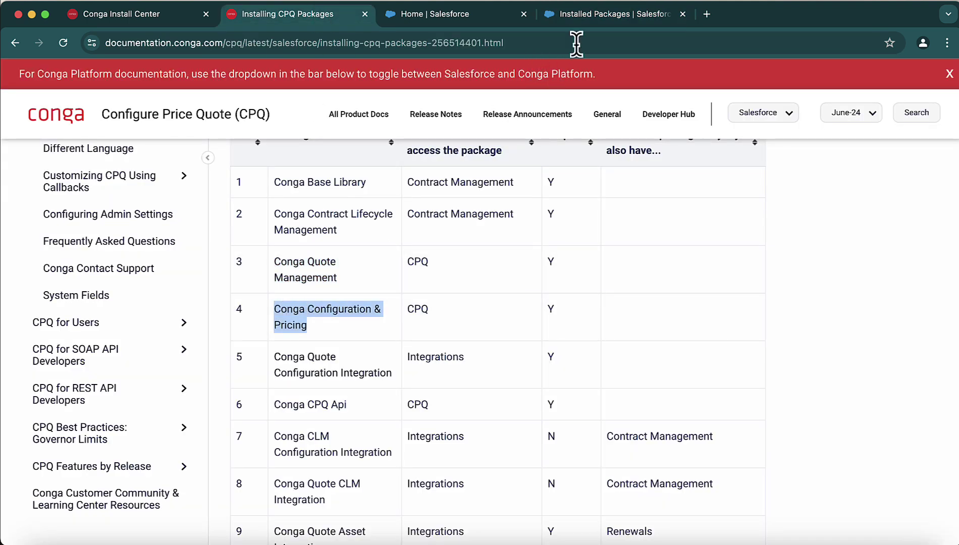
left_click(606, 22)
key("ctrl+f")
type("Conga Configuration & Pricing")
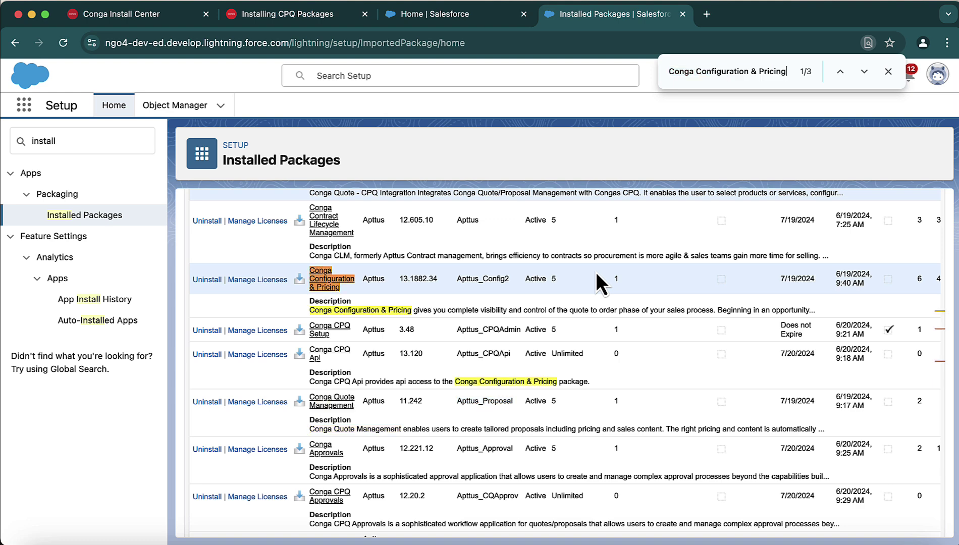
scroll(596, 272, "up", 2)
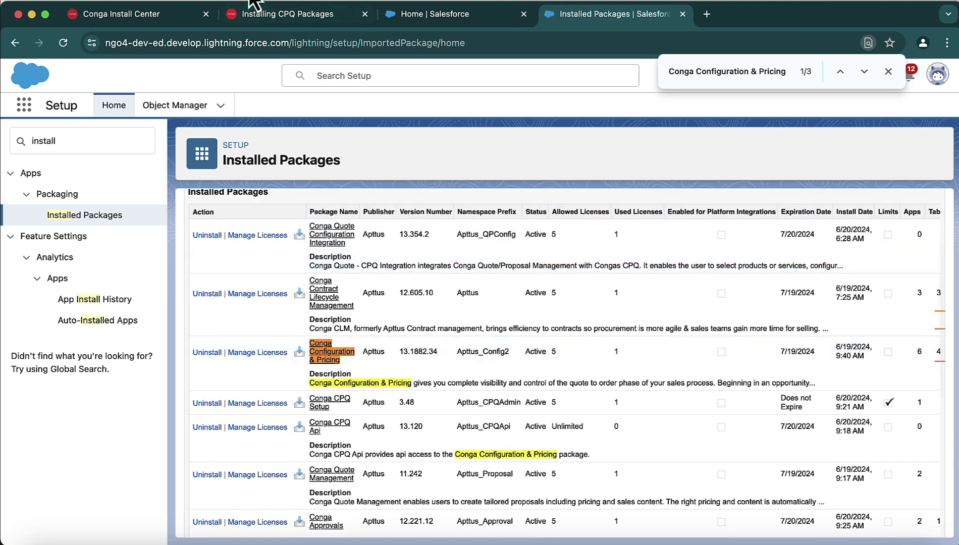
left_click(258, 14)
scroll(291, 411, "down", 1)
left_click_drag(273, 331, 386, 346)
key("super+c")
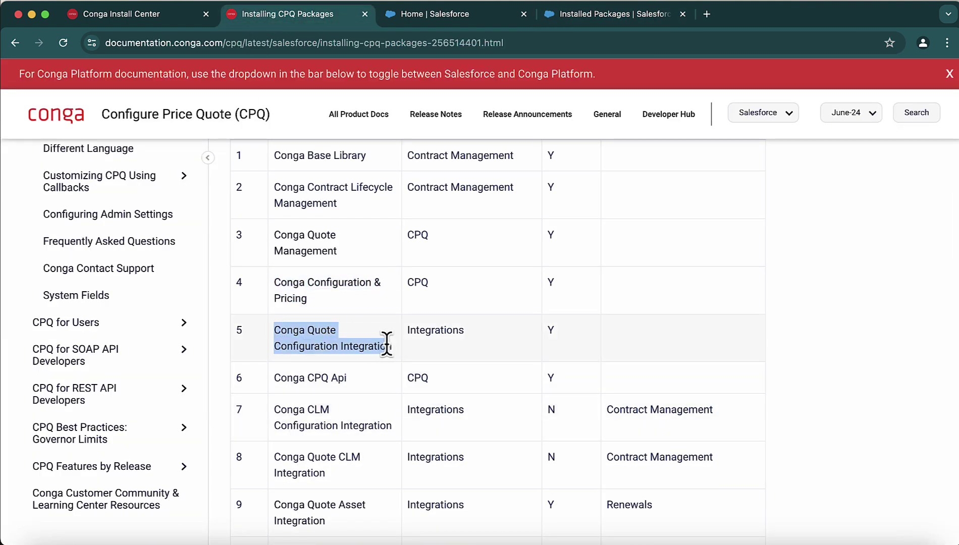
Search Installed Packages for Conga Quote Configuration Integration and Conga CPQ Api, confirming CPQ Api 13.120 Active
left_click(631, 11)
key("super+f")
key("super+v")
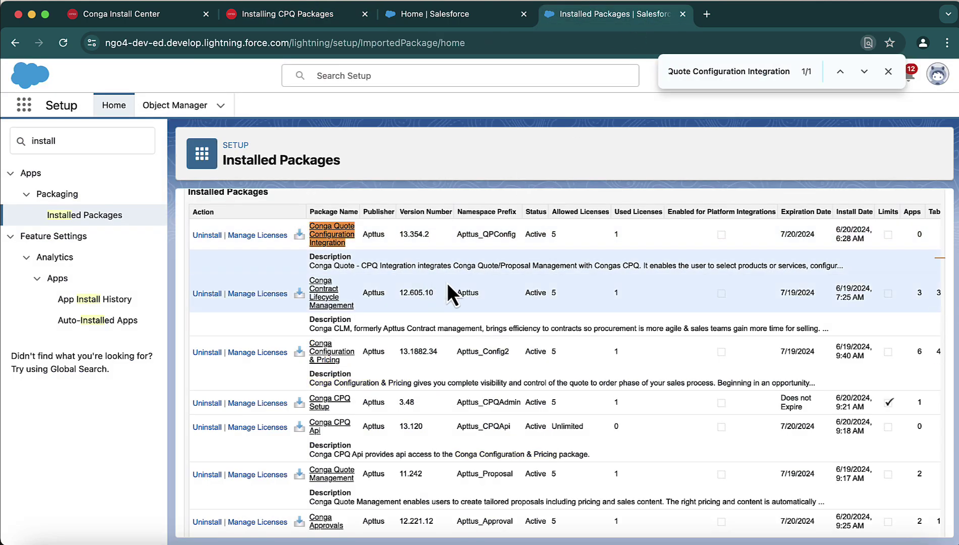
left_click(285, 23)
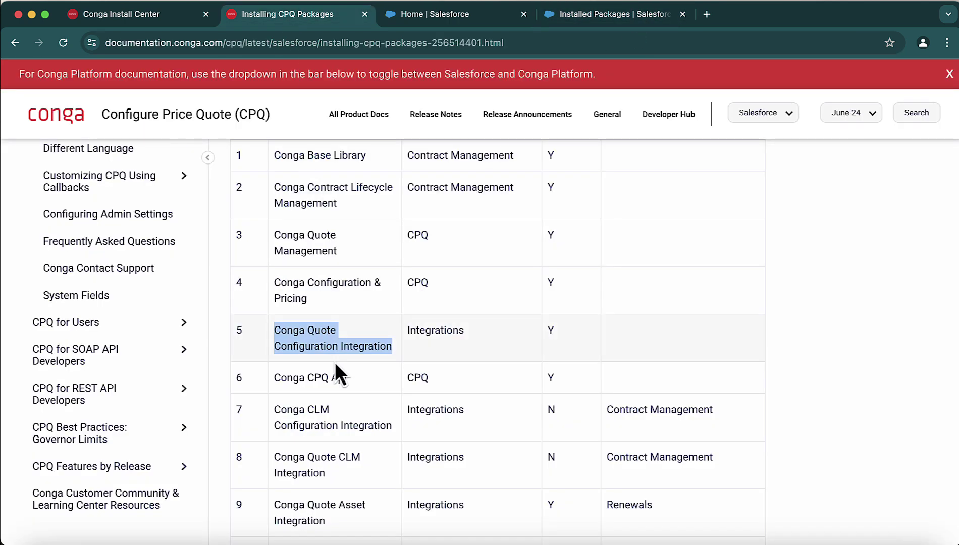
scroll(335, 362, "down", 2)
left_click_drag(274, 336, 349, 336)
key("super+c")
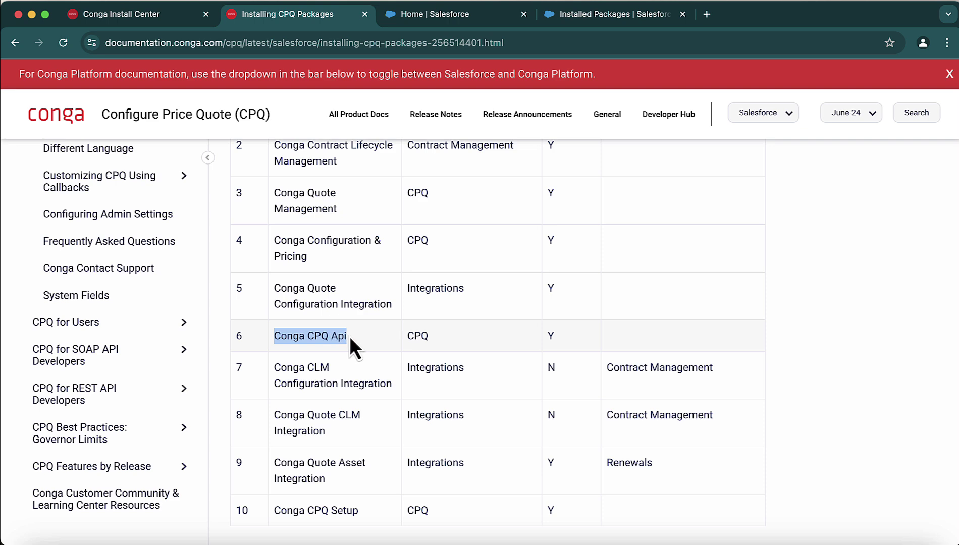
left_click(629, 11)
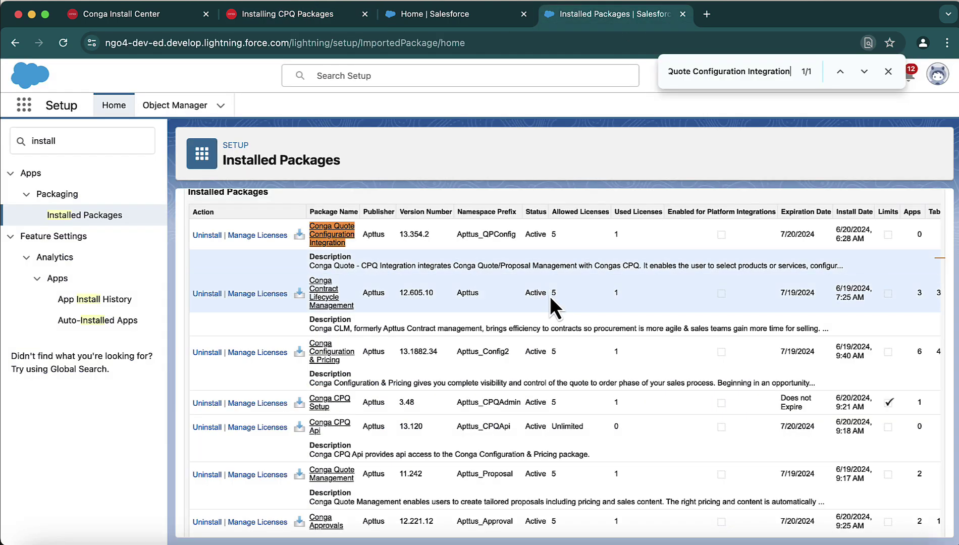
key("super+f")
key("super+v")
scroll(550, 296, "down", 2)
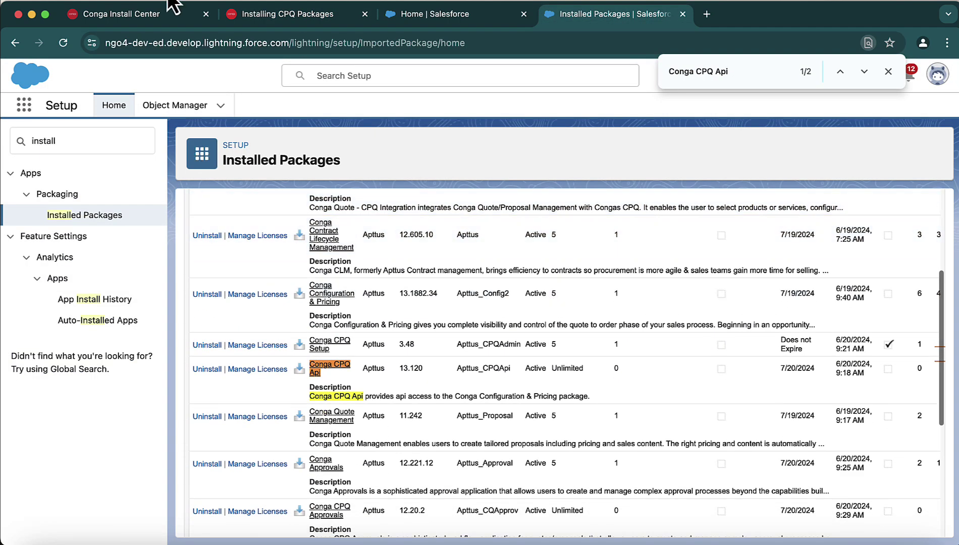
Review the docs rows for Conga CLM Configuration Integration and Conga Quote CLM Integration, noting row 7's required value N
left_click(246, 22)
scroll(268, 323, "down", 2)
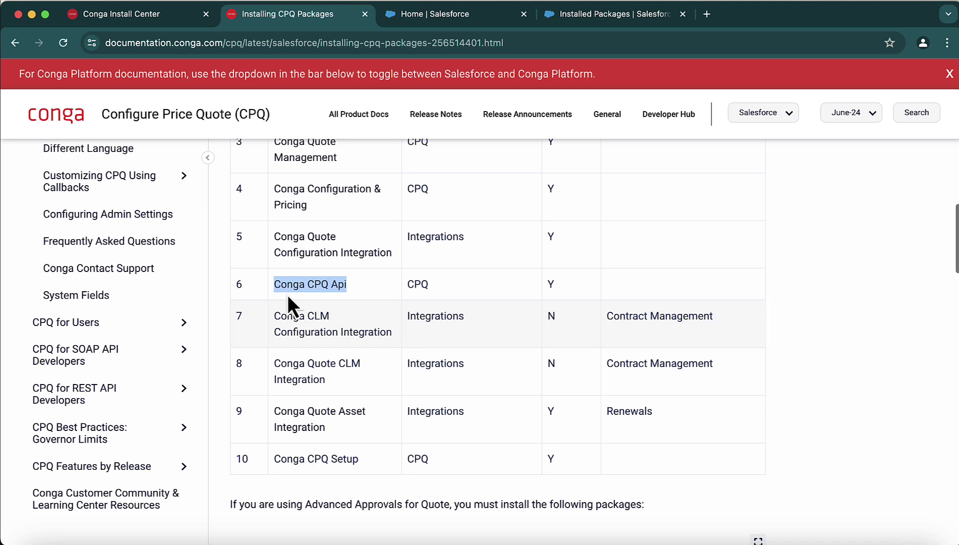
left_click_drag(274, 313, 405, 338)
left_click(275, 321)
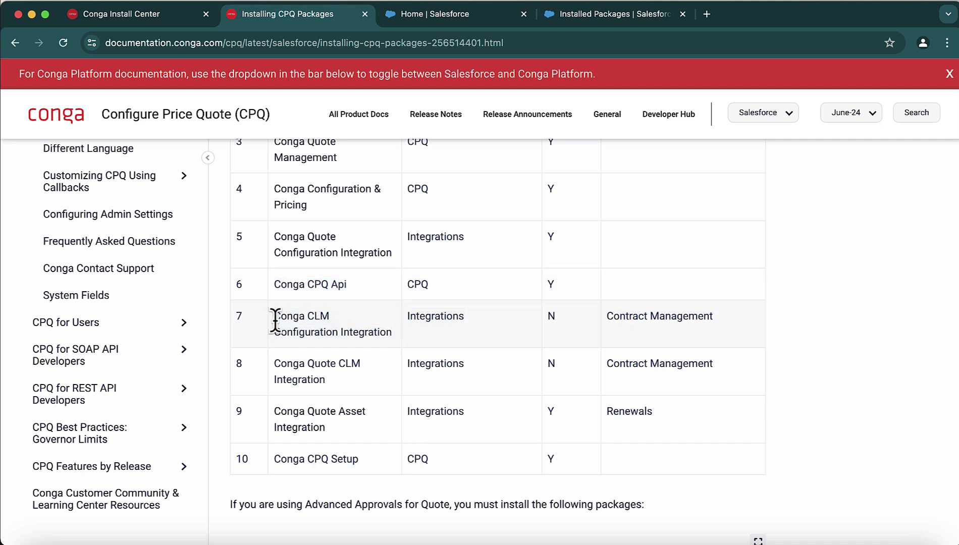
triple_click(273, 367)
scroll(273, 367, "up", 1)
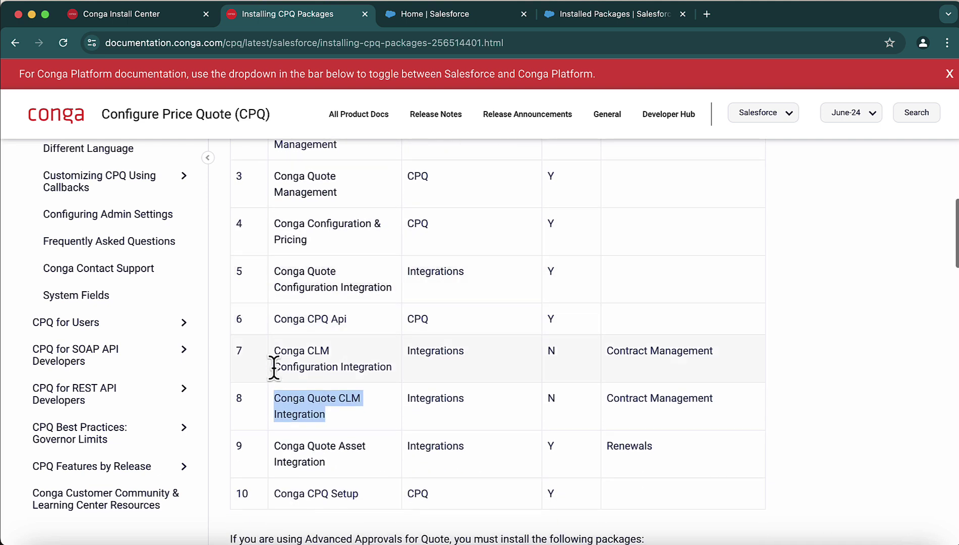
left_click_drag(273, 350, 393, 367)
key("ctrl+c")
scroll(635, 250, "up", 3)
scroll(635, 249, "down", 2)
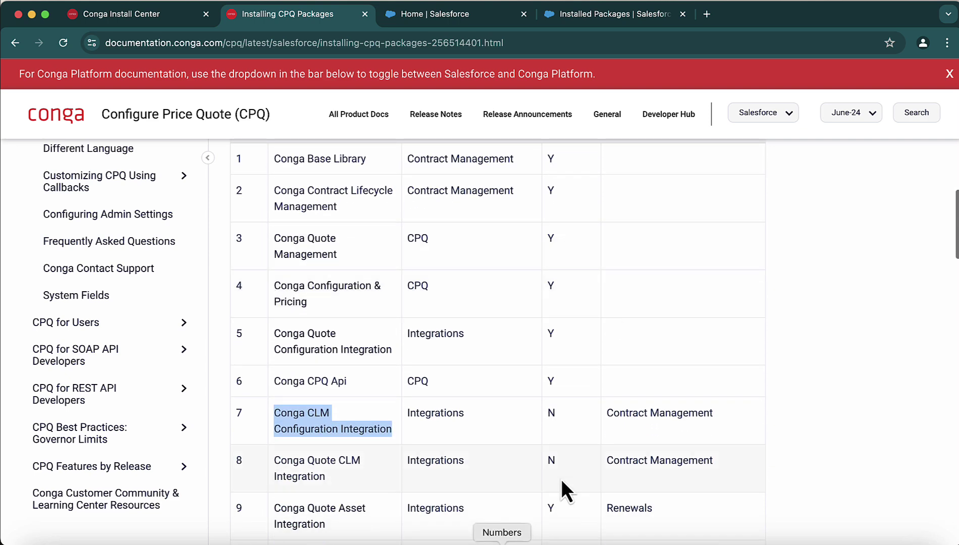
left_click(549, 417)
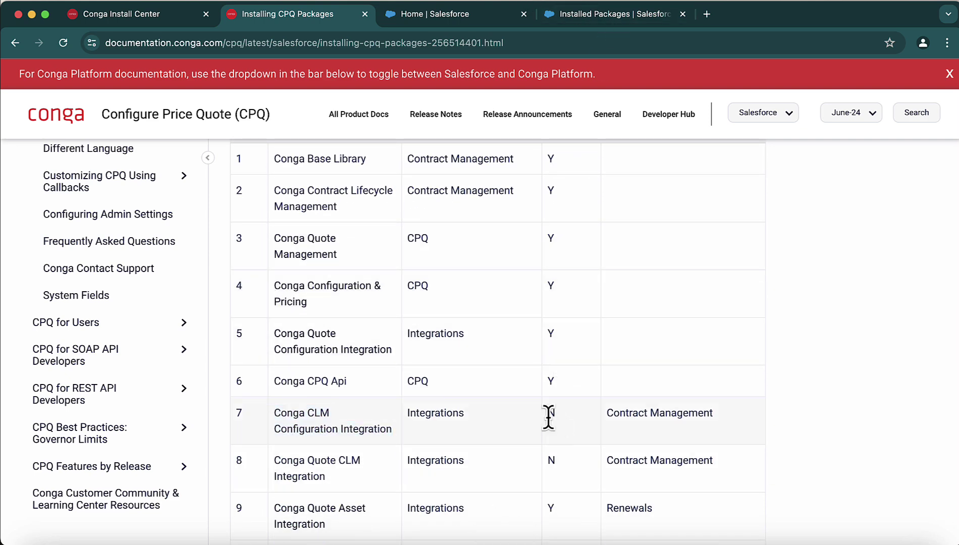
double_click(548, 418)
scroll(575, 422, "down", 1)
Close the Salesforce home tab and search Installed Packages for CLM Configuration Integration, finding none
left_click(449, 23)
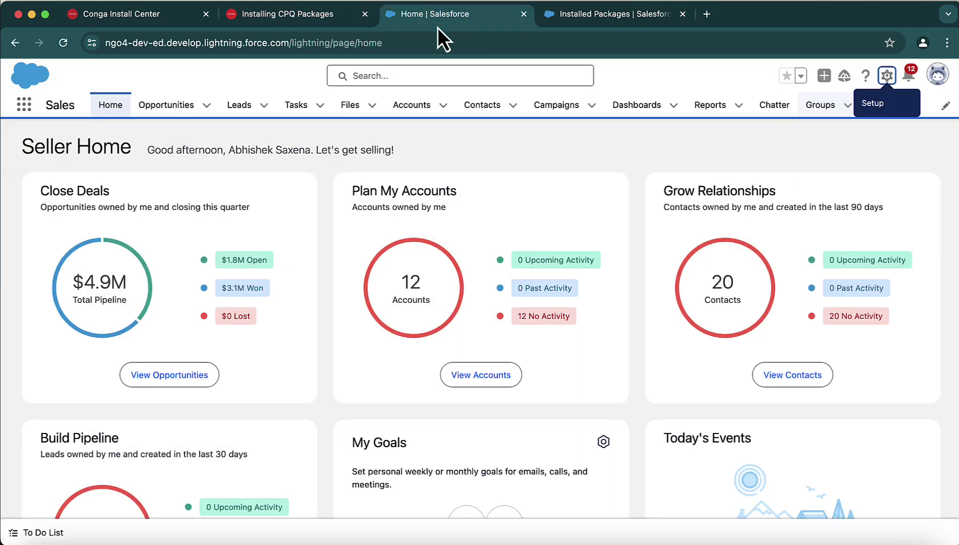
left_click(524, 14)
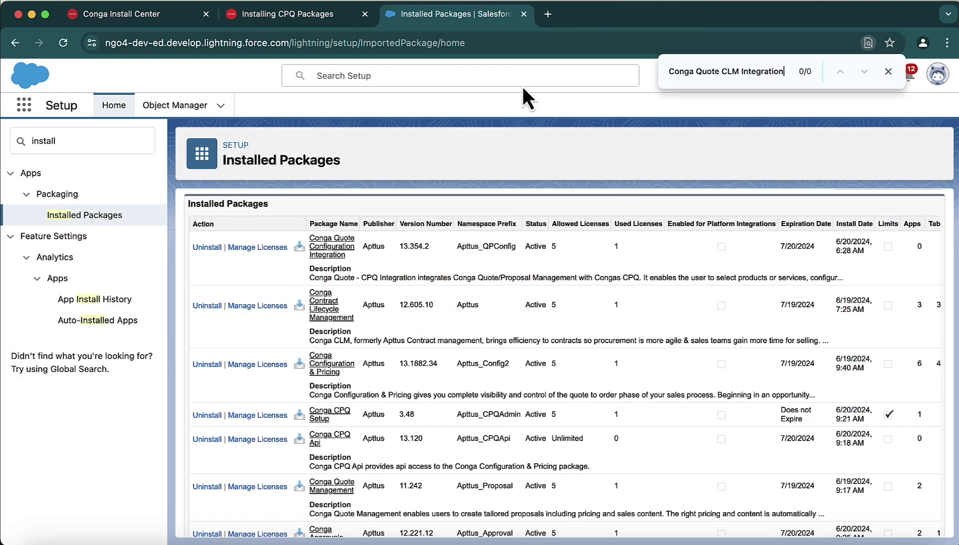
key("ctrl+f")
key("ctrl+v")
scroll(570, 328, "up", 3)
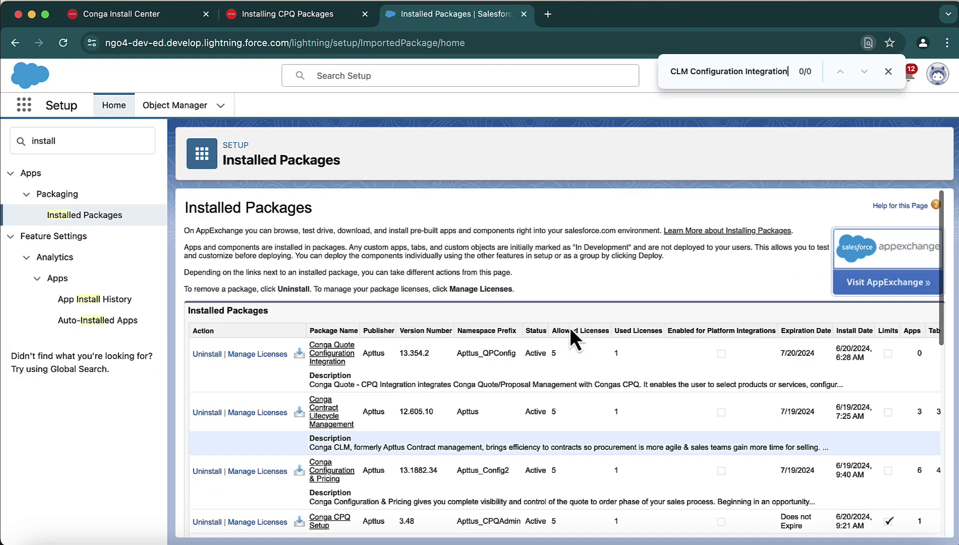
scroll(571, 328, "down", 10)
scroll(570, 328, "up", 10)
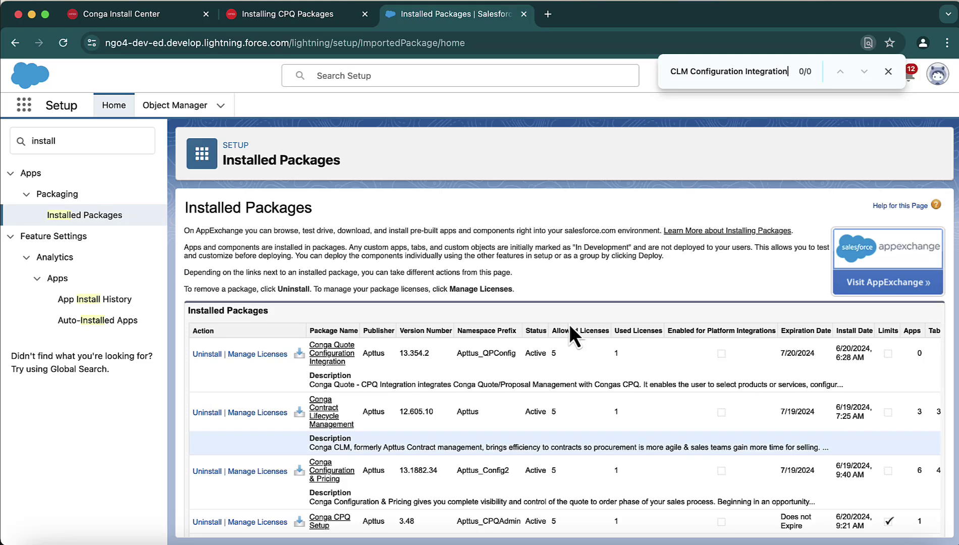
Find Conga Quote Asset Integration, copied from the docs, and confirm version 6.14 is Active
left_click(283, 15)
scroll(288, 317, "down", 2)
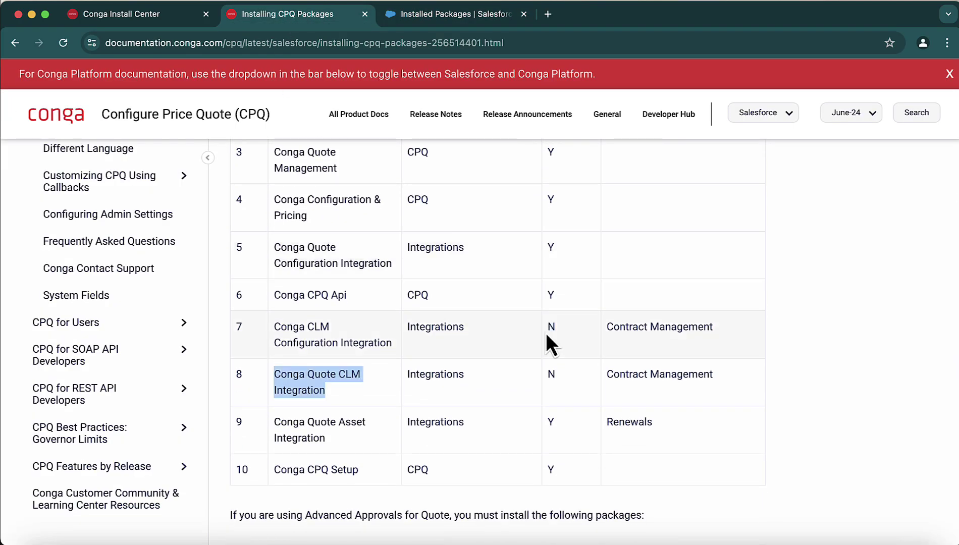
left_click(546, 381)
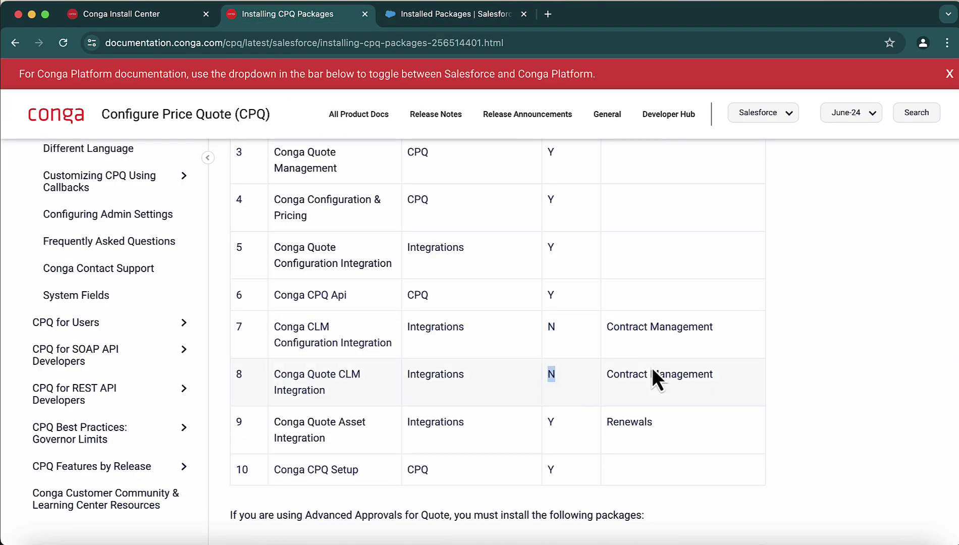
scroll(652, 374, "up", 1)
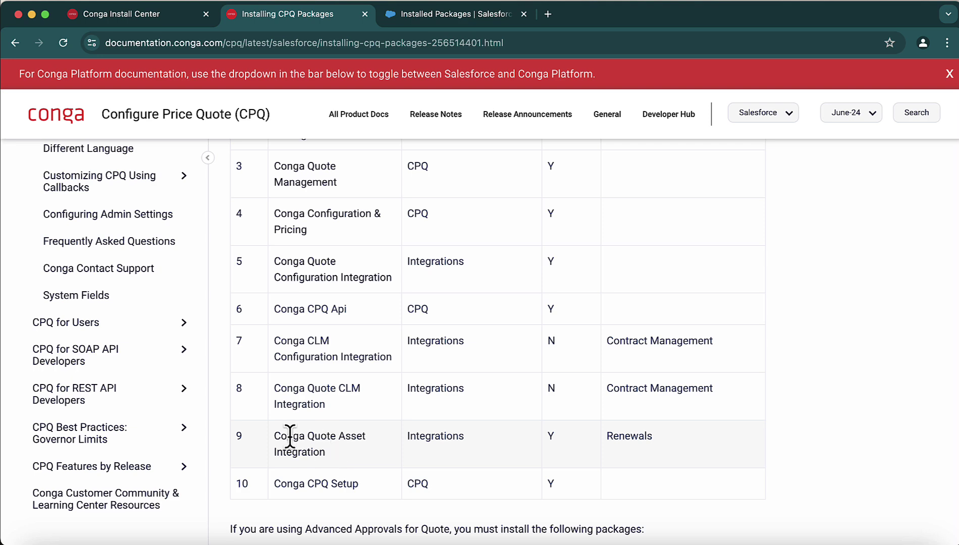
left_click_drag(276, 438, 323, 451)
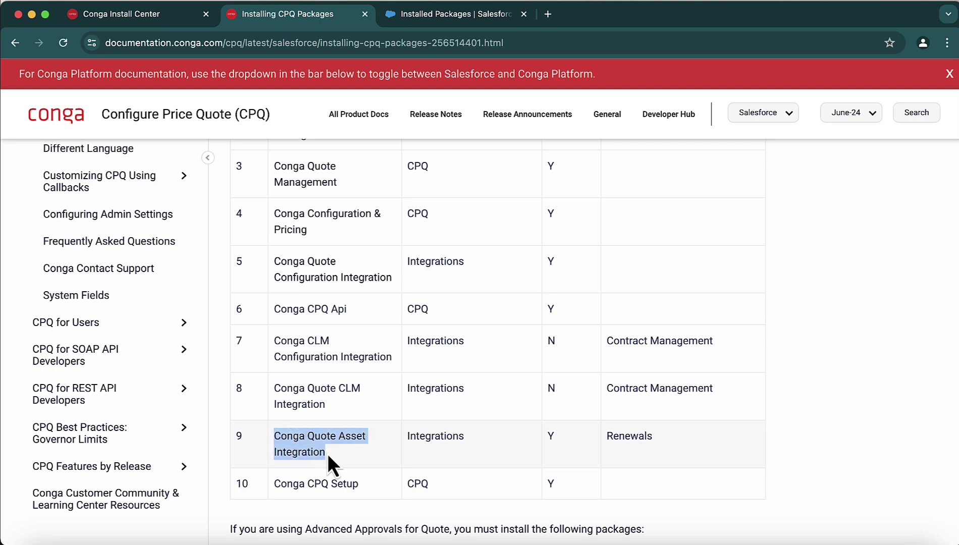
left_click(457, 11)
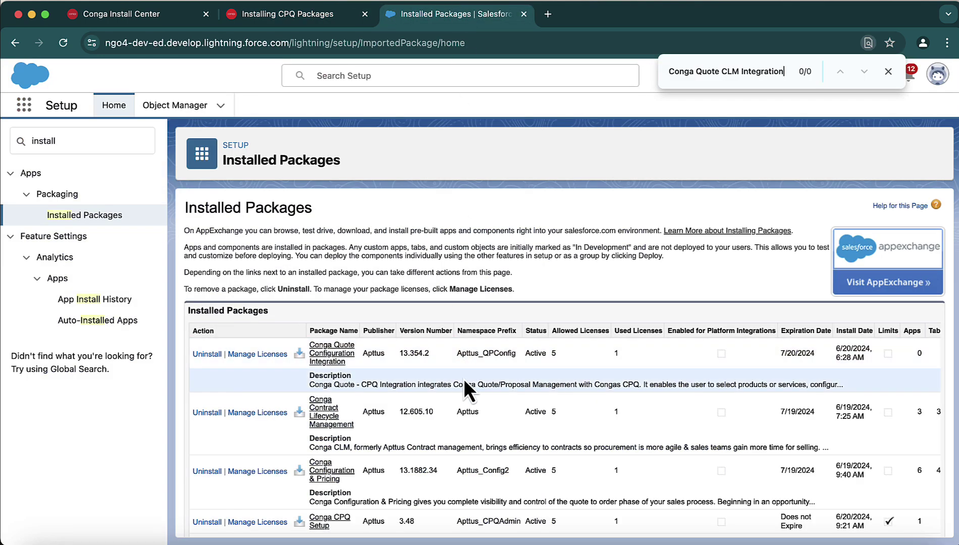
key("ctrl+a")
type("Conga Quote Asset Integration")
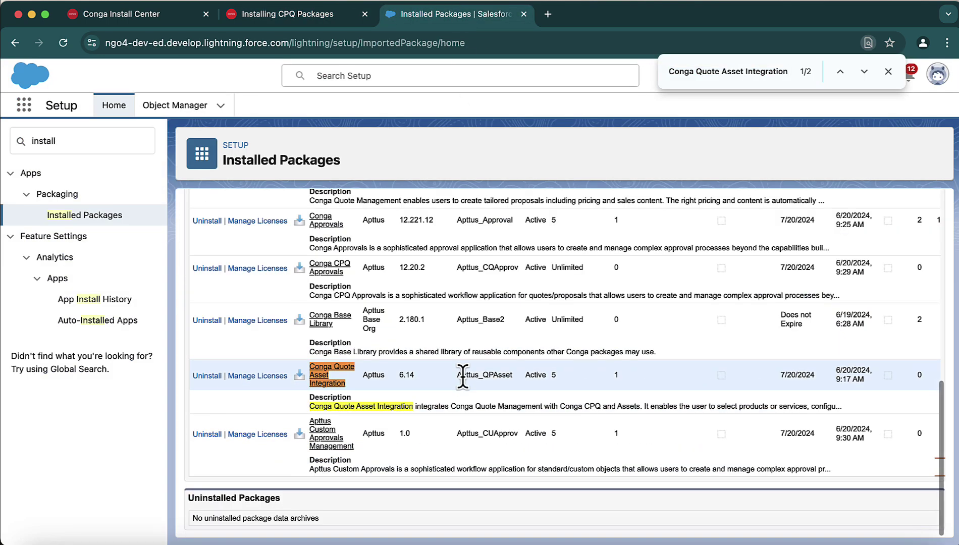
left_click(310, 4)
left_click(550, 437)
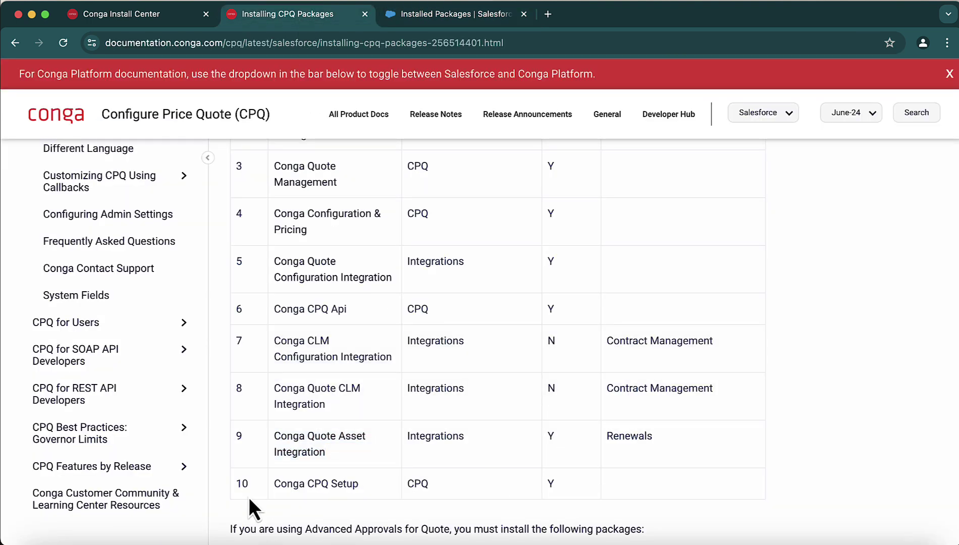
left_click_drag(273, 489, 352, 497)
key("super+c")
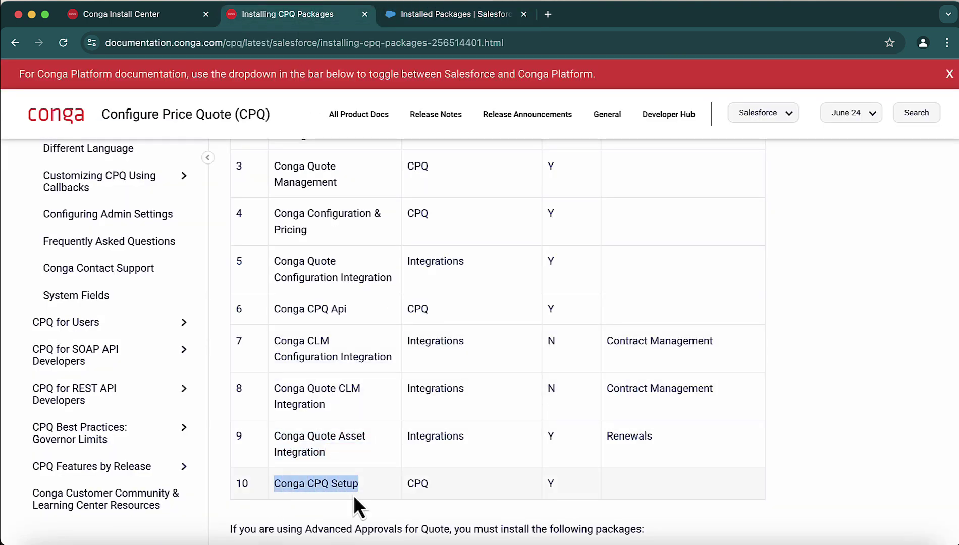
Search Installed Packages for Conga CPQ Setup, finding version 3.48 Active
left_click(479, 20)
key("ctrl+f")
key("super+v")
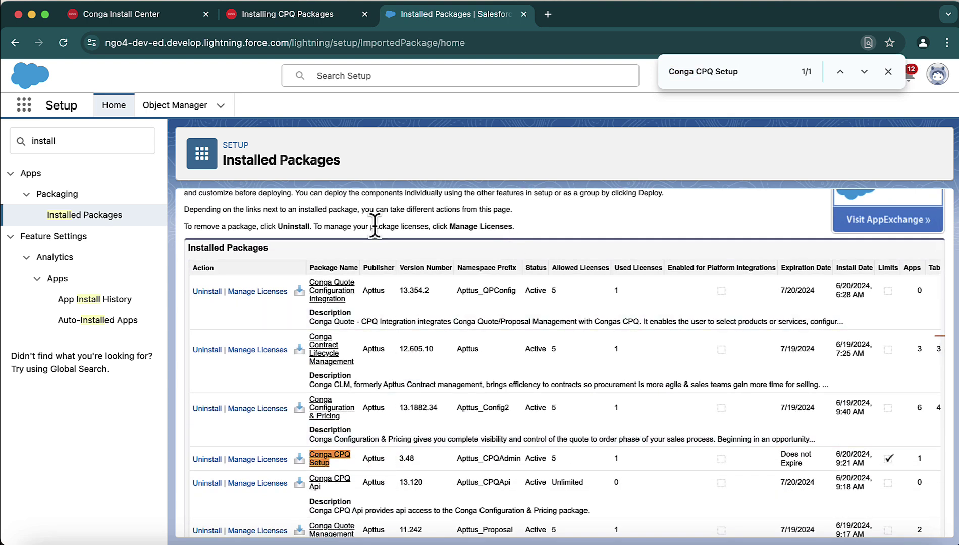
Recheck docs rows for Conga CLM Configuration Integration and Conga Quote CLM Integration, then return to Installed Packages
left_click(302, 17)
scroll(401, 281, "up", 3)
scroll(401, 281, "down", 4)
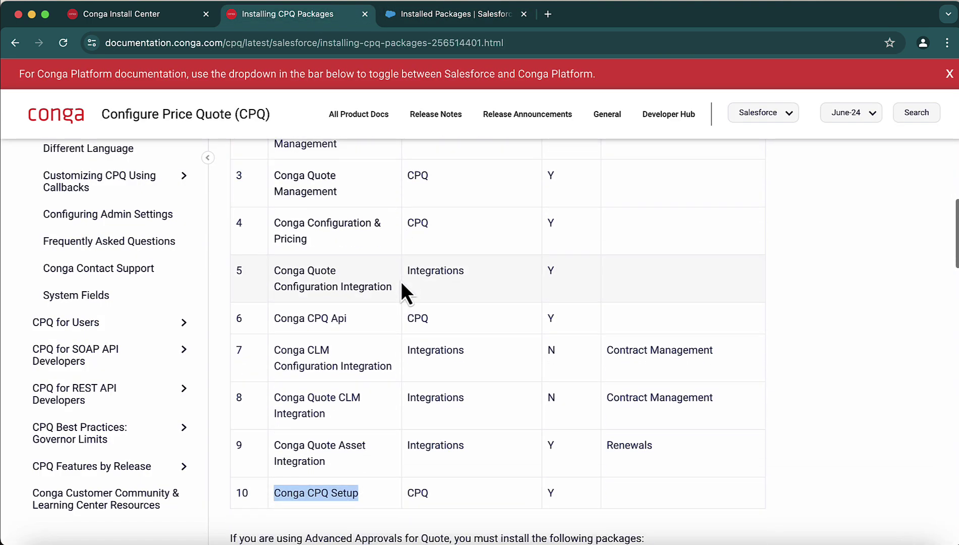
left_click_drag(274, 370, 329, 383)
left_click(280, 322)
left_click_drag(280, 322, 389, 336)
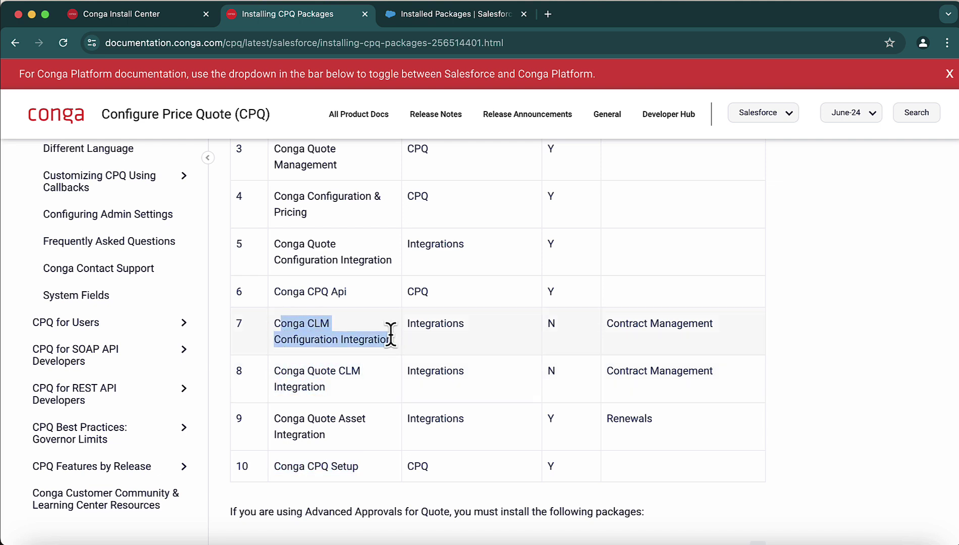
left_click_drag(274, 372, 345, 394)
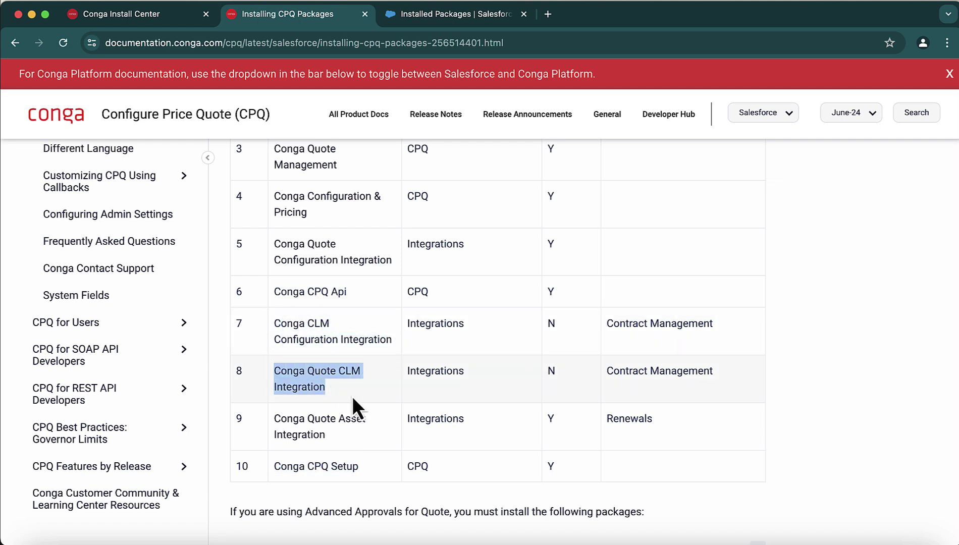
left_click(560, 332)
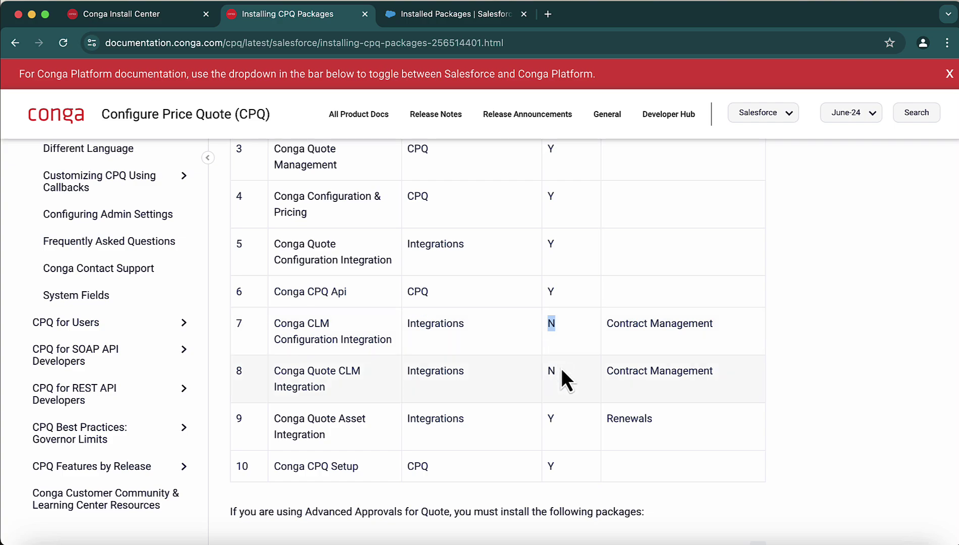
left_click(455, 16)
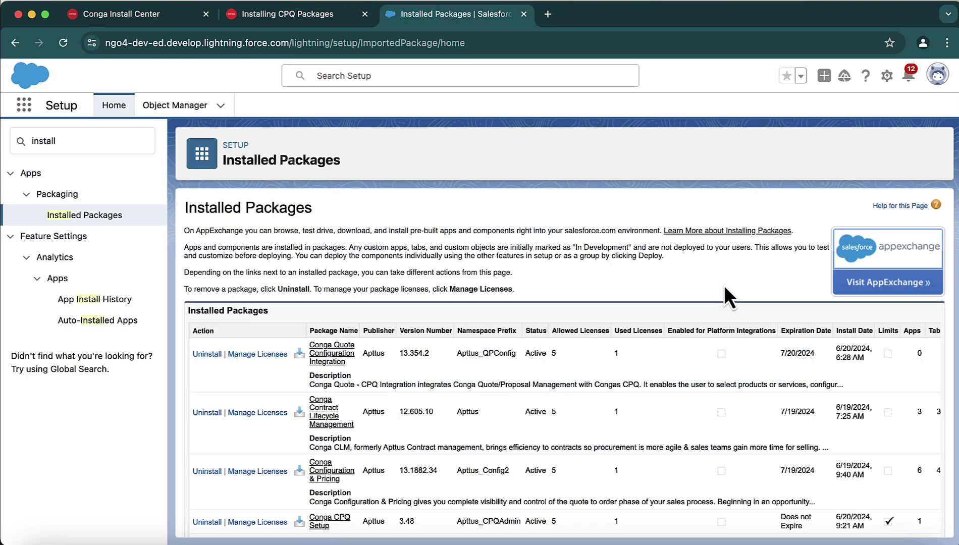
scroll(725, 288, "down", 5)
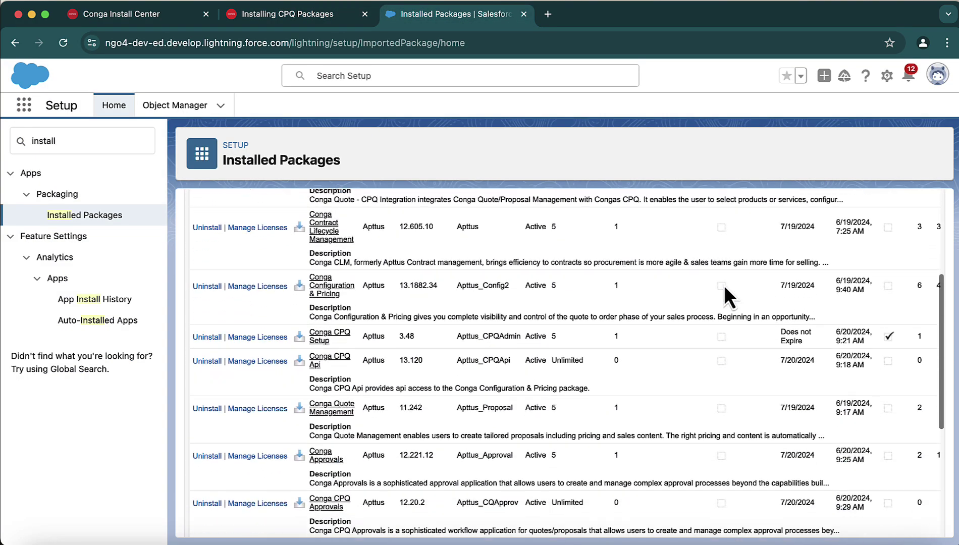
scroll(724, 285, "up", 5)
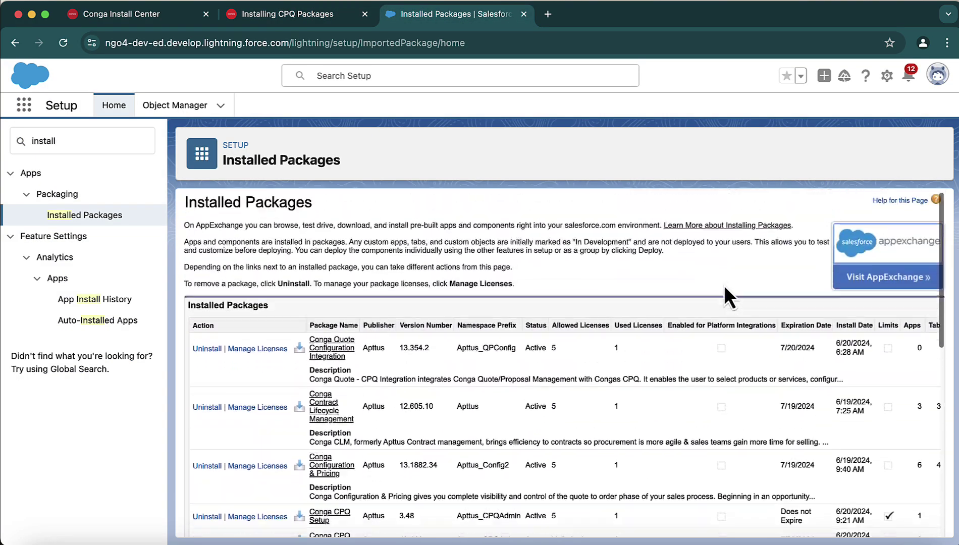